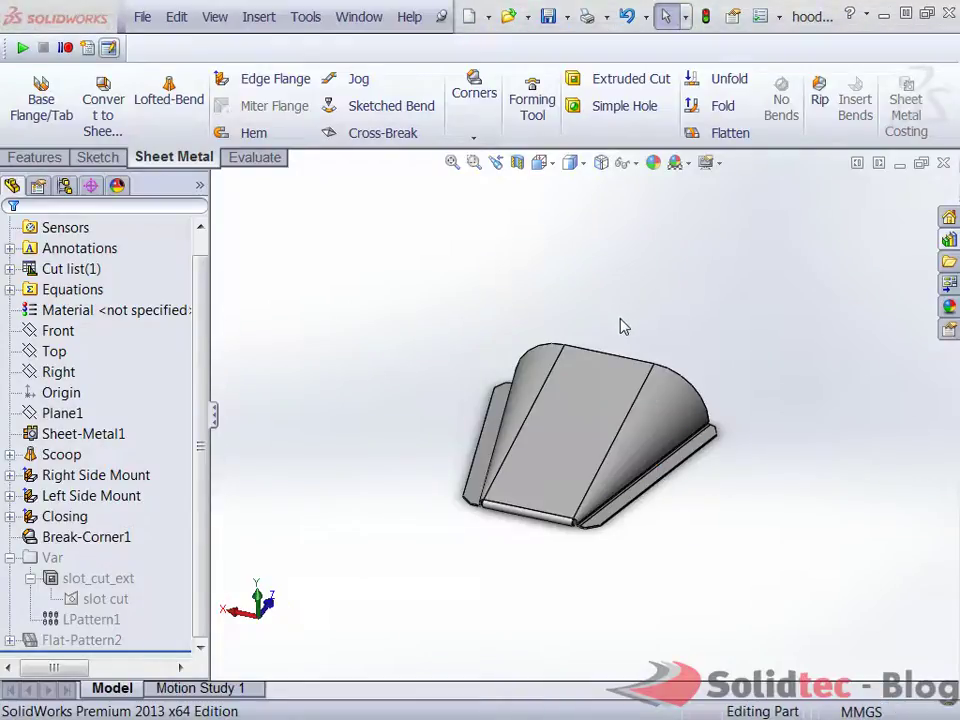
# - Zoom in on the hood scoop shown flattened as Flat-Pattern2
pyautogui.scroll(-2, 621, 326)
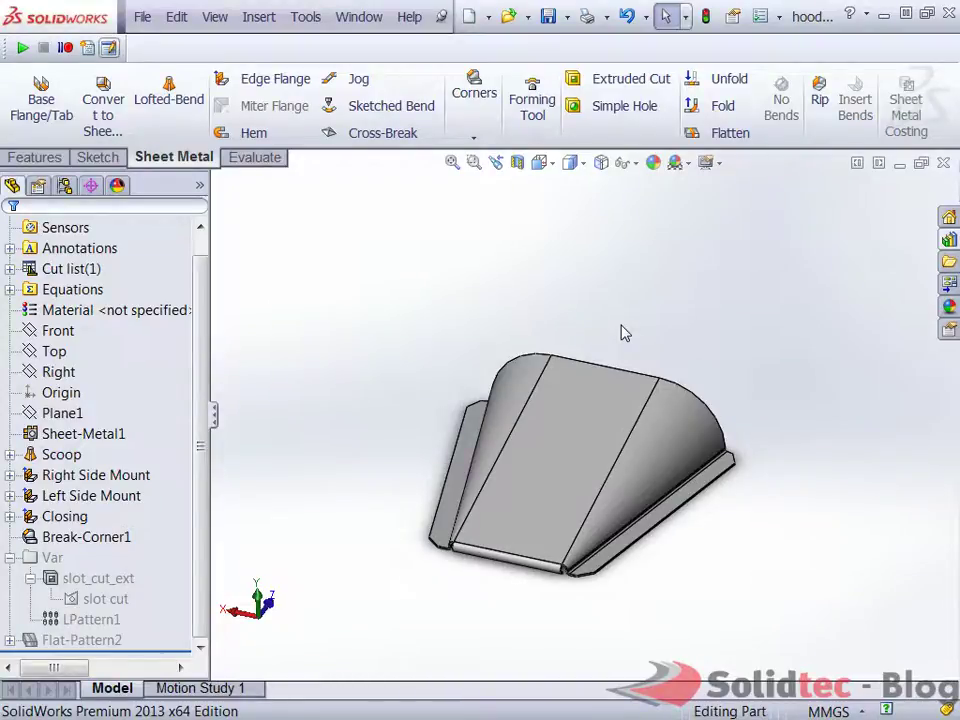
pyautogui.scroll(-2, 643, 345)
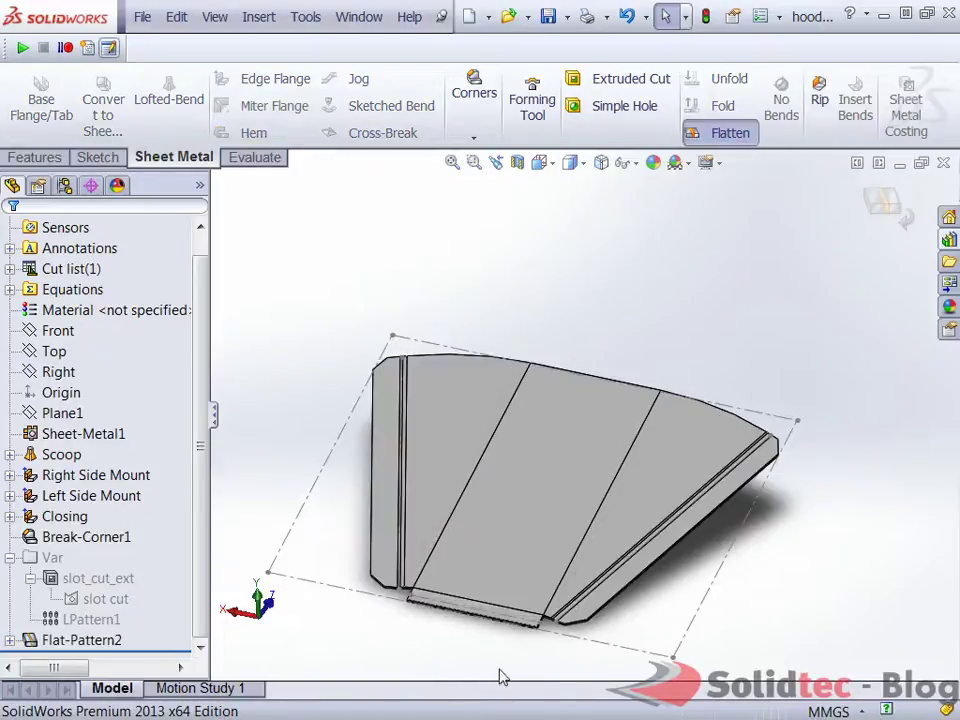
# - Unflatten the hood and unsuppress the Var folder to restore its tapering slot pattern
pyautogui.click(705, 140)
pyautogui.rightClick(52, 557)
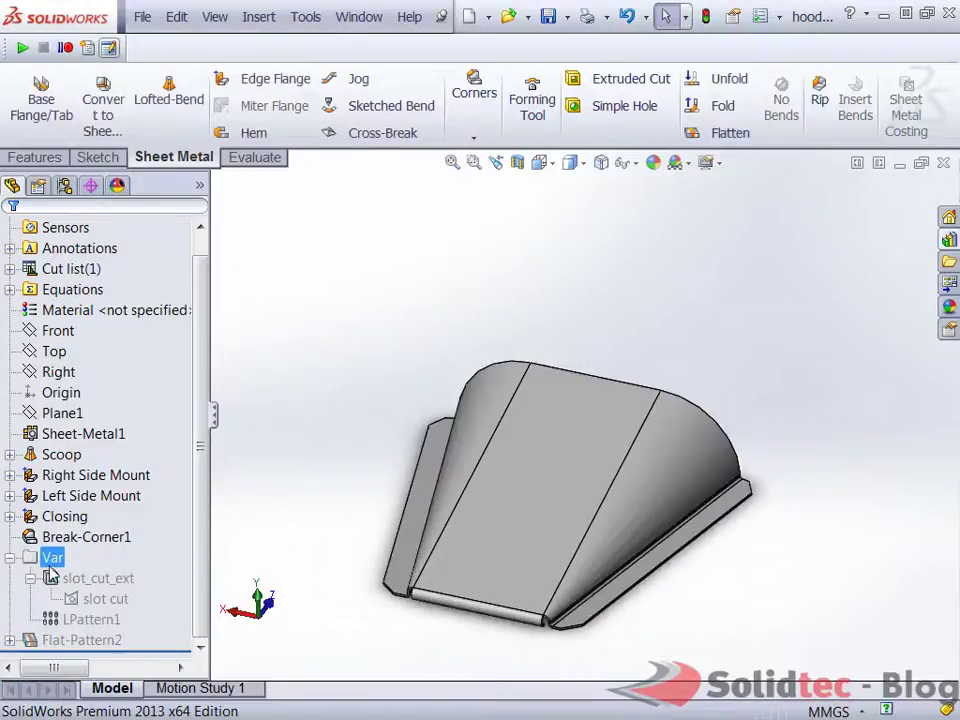
pyautogui.click(105, 300)
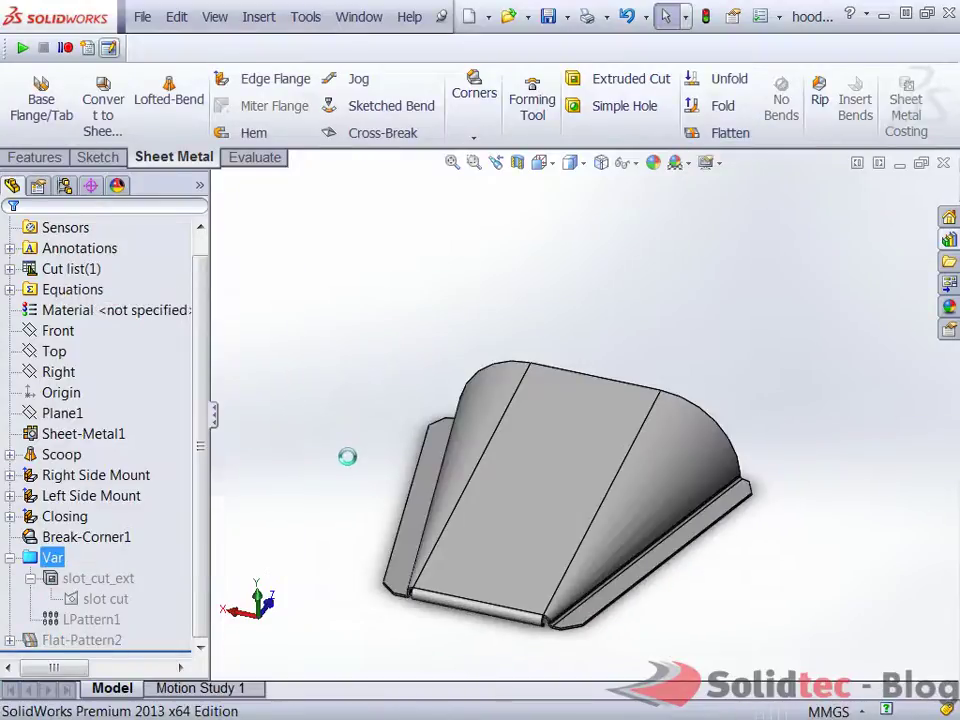
pyautogui.scroll(3, 520, 582)
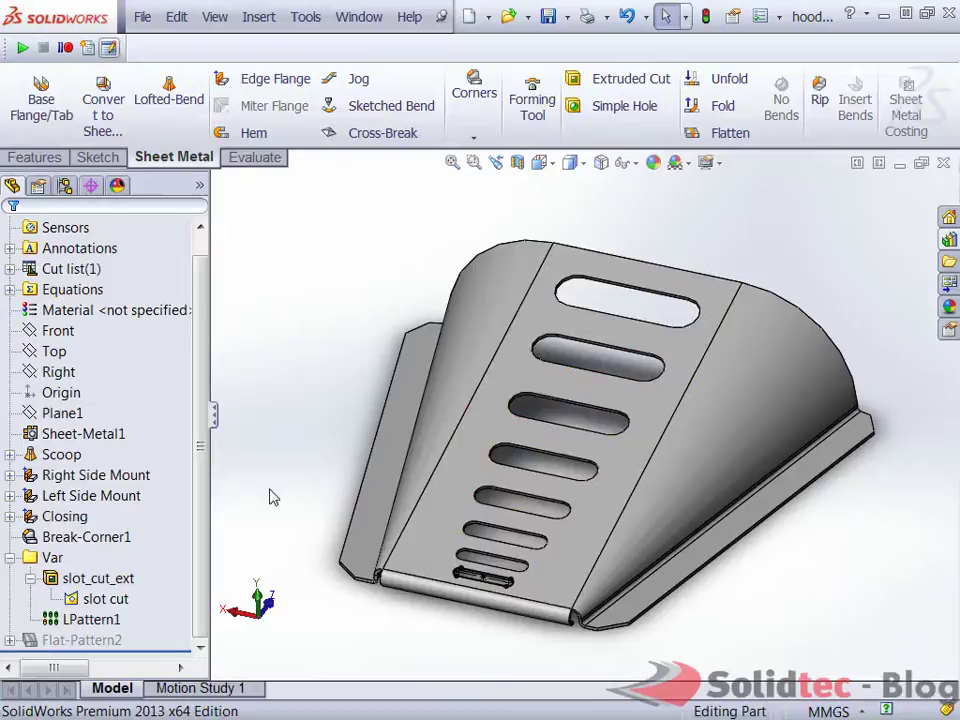
pyautogui.click(100, 598)
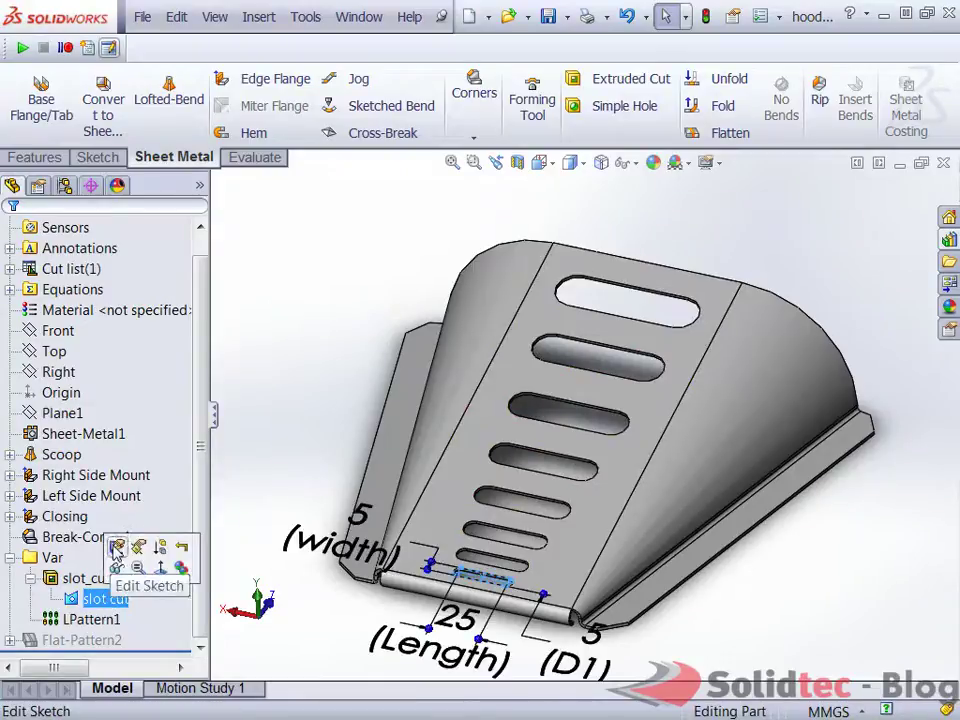
pyautogui.click(116, 551)
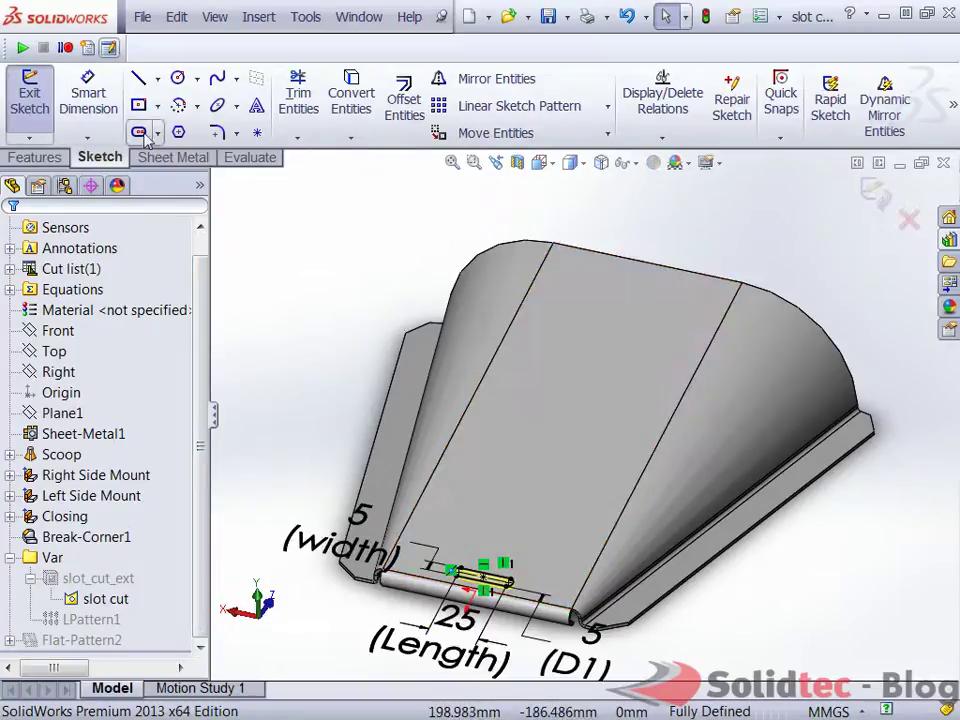
pyautogui.click(490, 545)
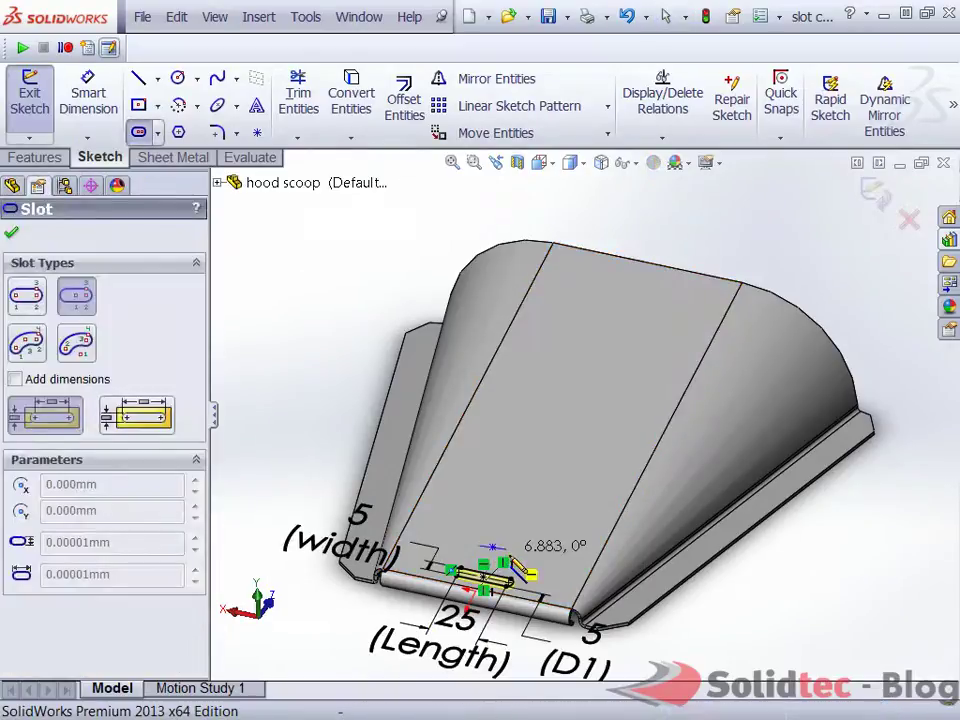
pyautogui.click(525, 515)
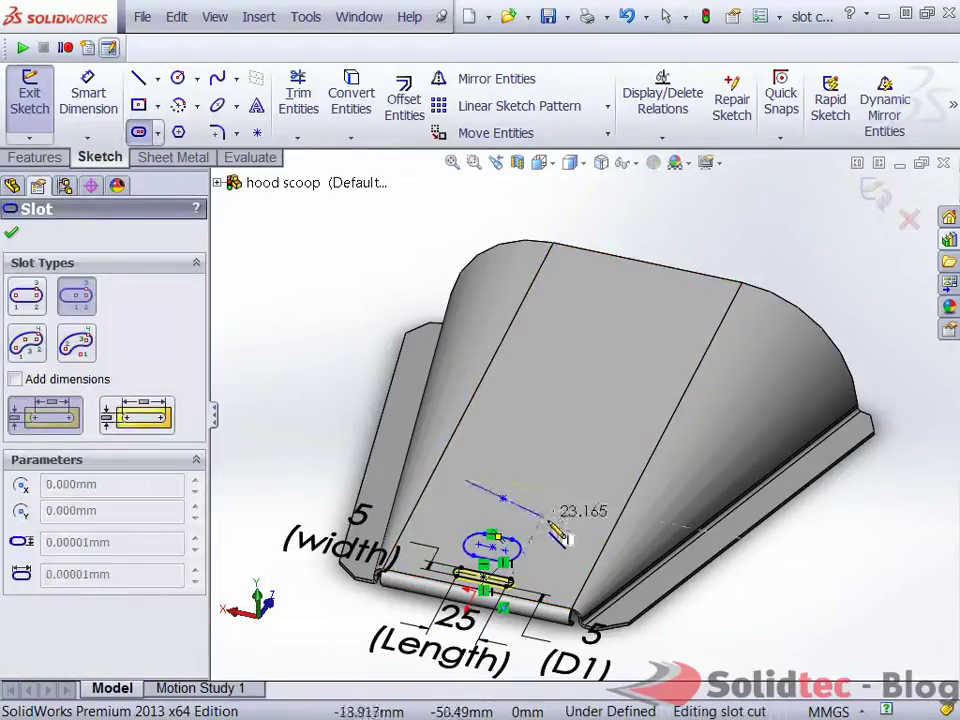
pyautogui.click(565, 498)
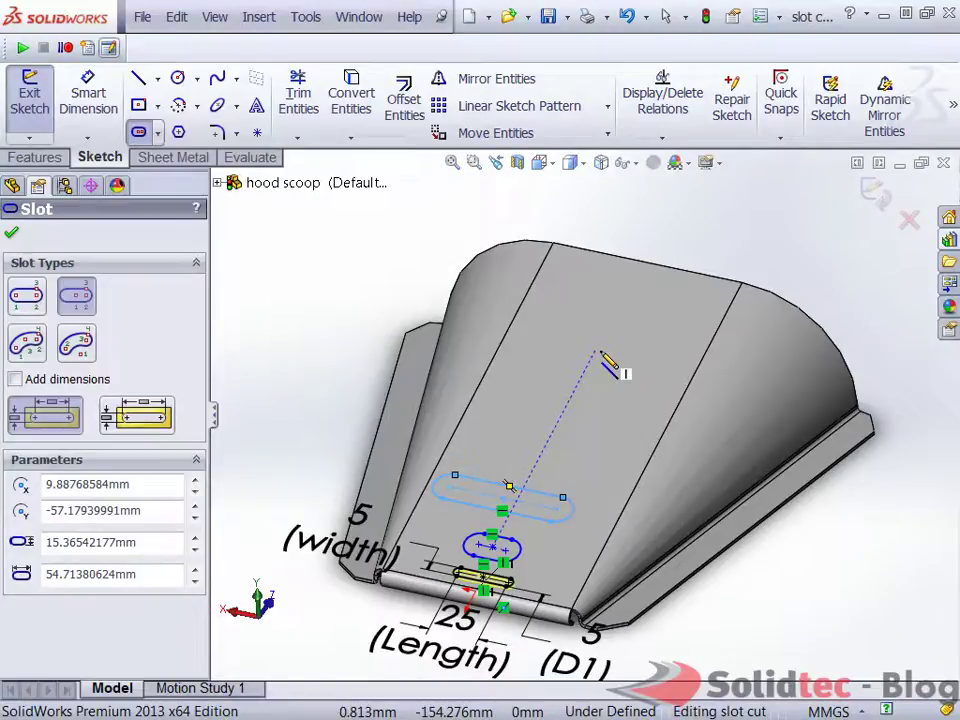
pyautogui.click(12, 233)
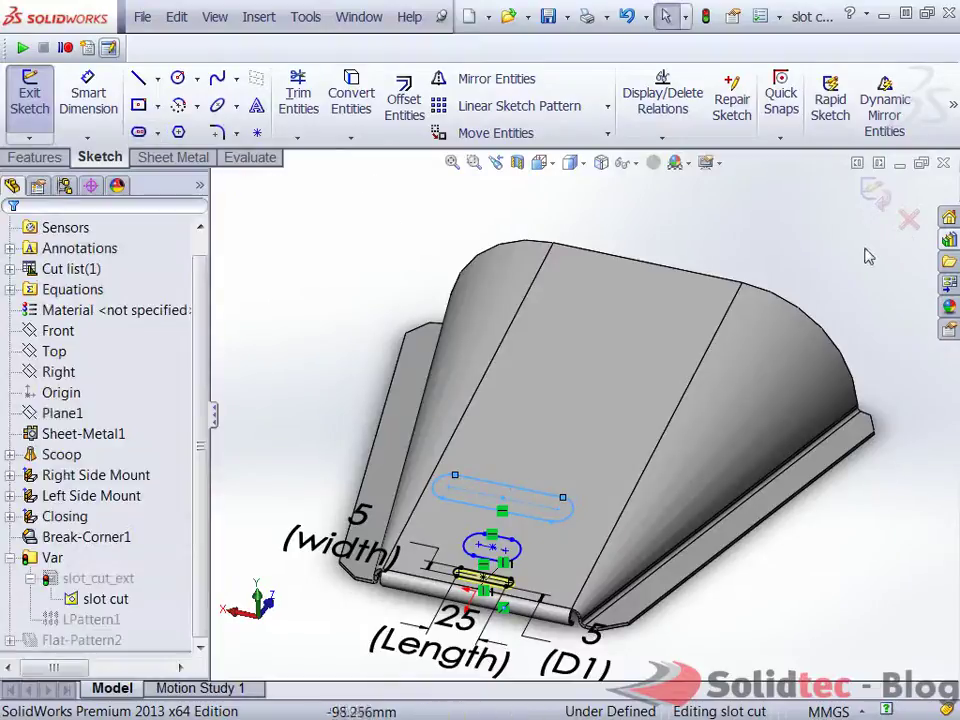
pyautogui.click(908, 219)
pyautogui.click(547, 397)
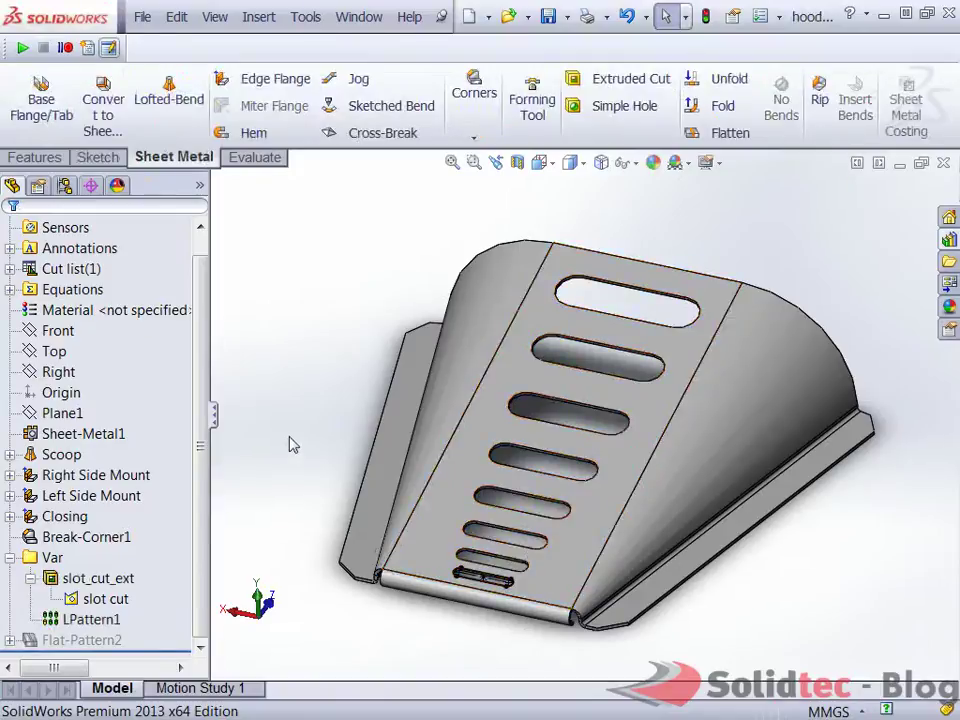
# - Suppress the Var folder's slot pattern and unsuppress the slot cut sketch
pyautogui.click(52, 557)
pyautogui.rightClick(52, 557)
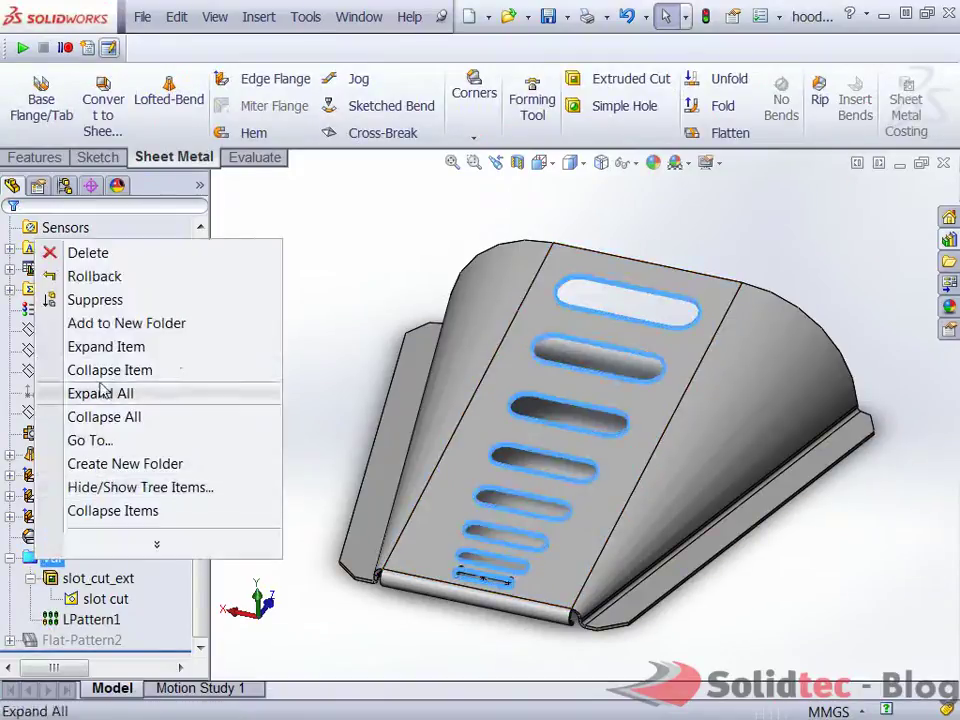
pyautogui.click(111, 323)
pyautogui.click(105, 598)
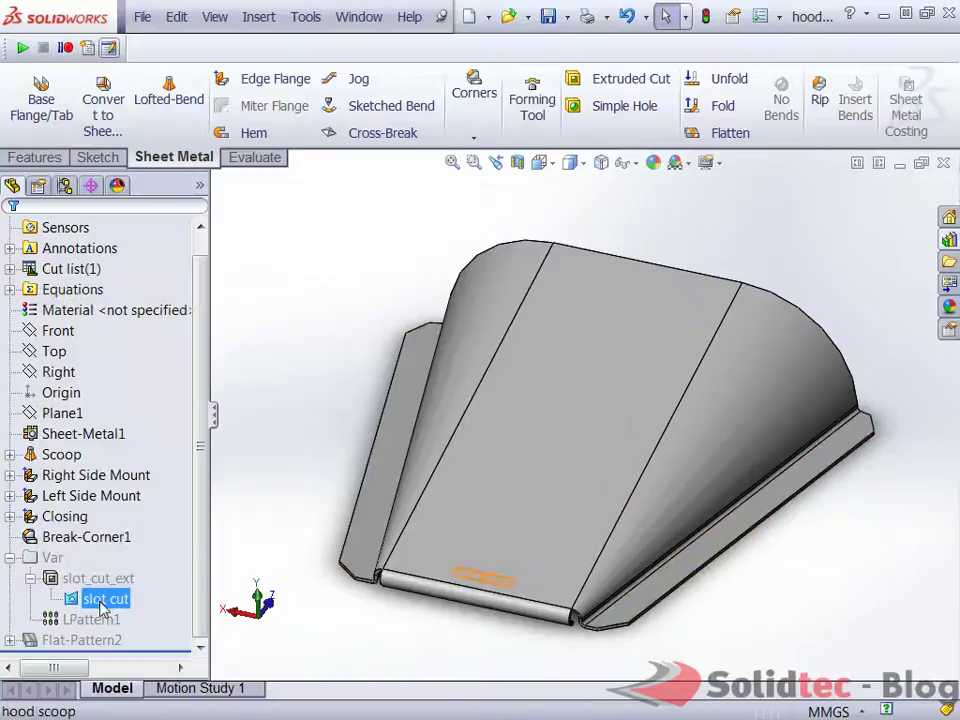
pyautogui.click(152, 551)
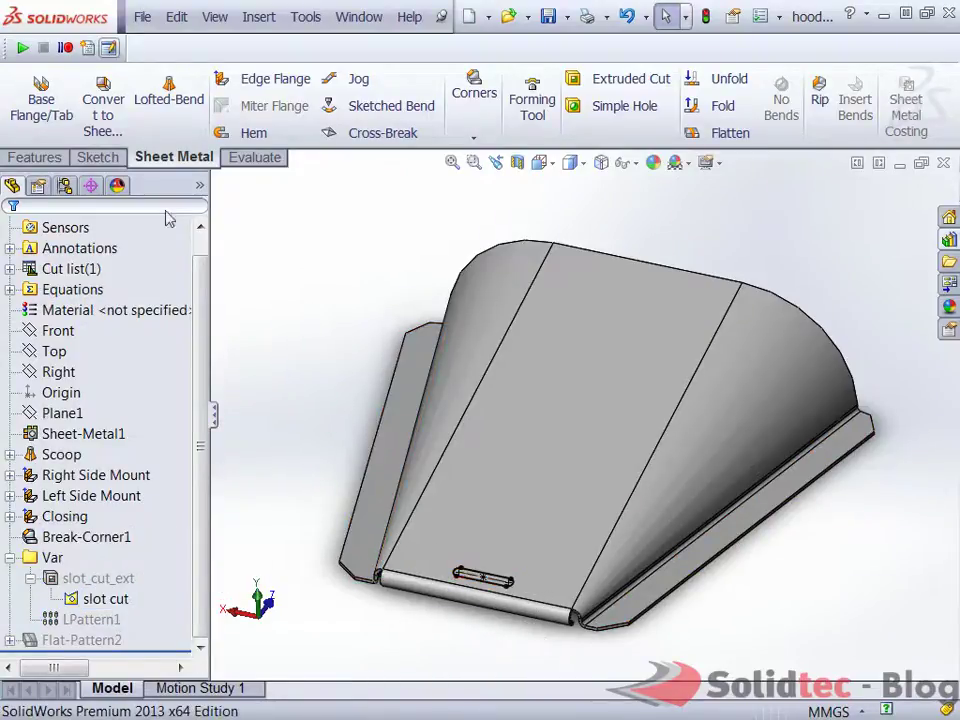
# - Extrude-cut the slot cut sketch through the sheet with depth linked to thickness
pyautogui.click(48, 158)
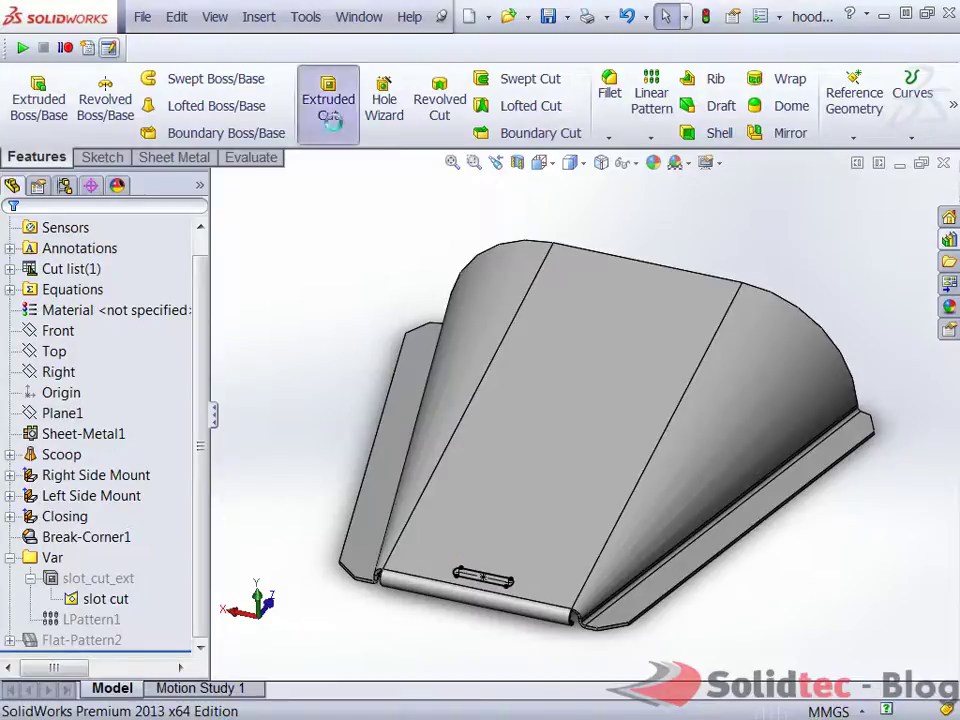
pyautogui.click(328, 108)
pyautogui.click(491, 579)
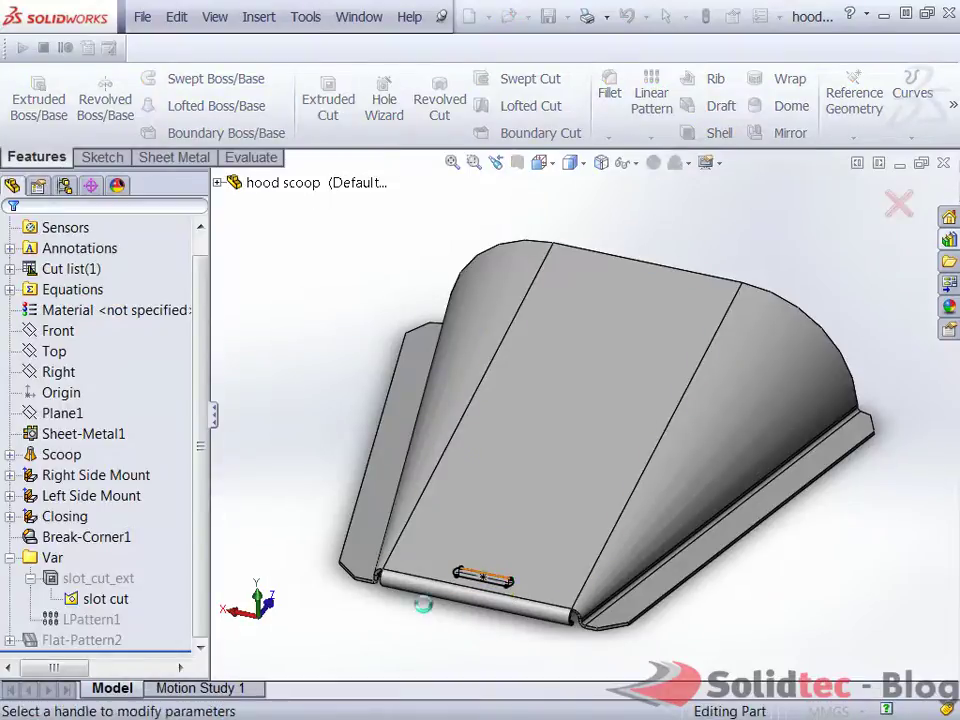
pyautogui.click(48, 466)
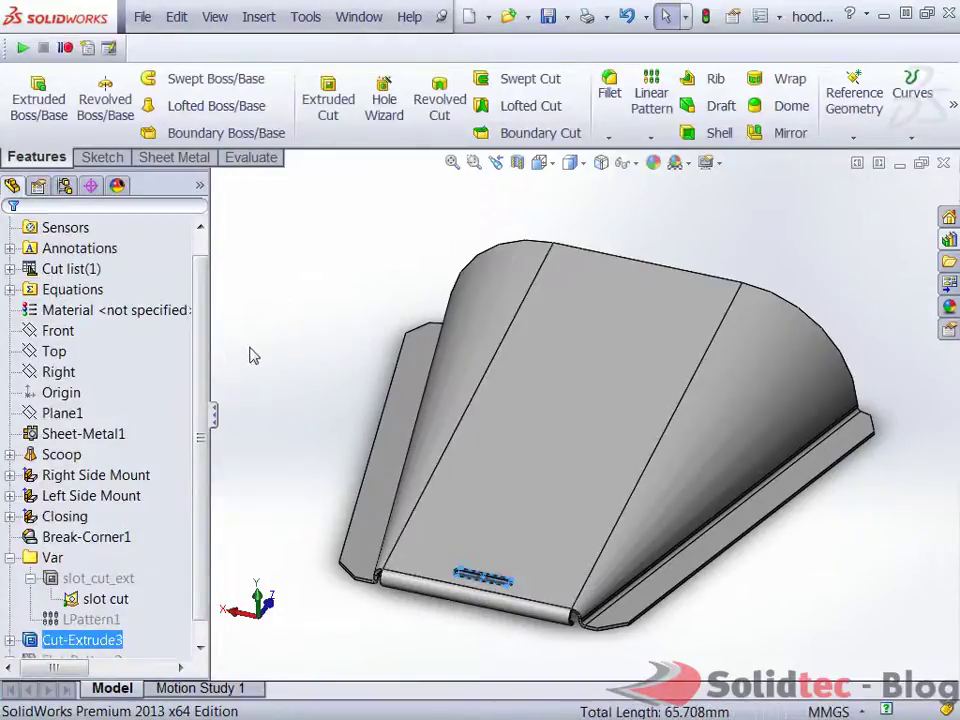
pyautogui.scroll(-3, 480, 596)
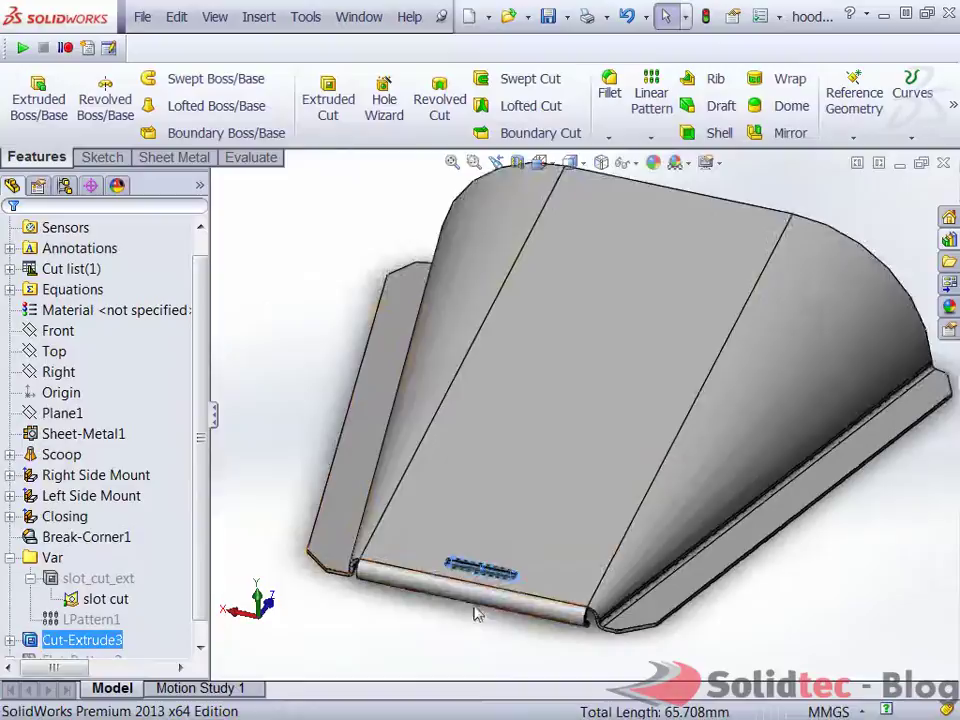
pyautogui.scroll(-3, 489, 523)
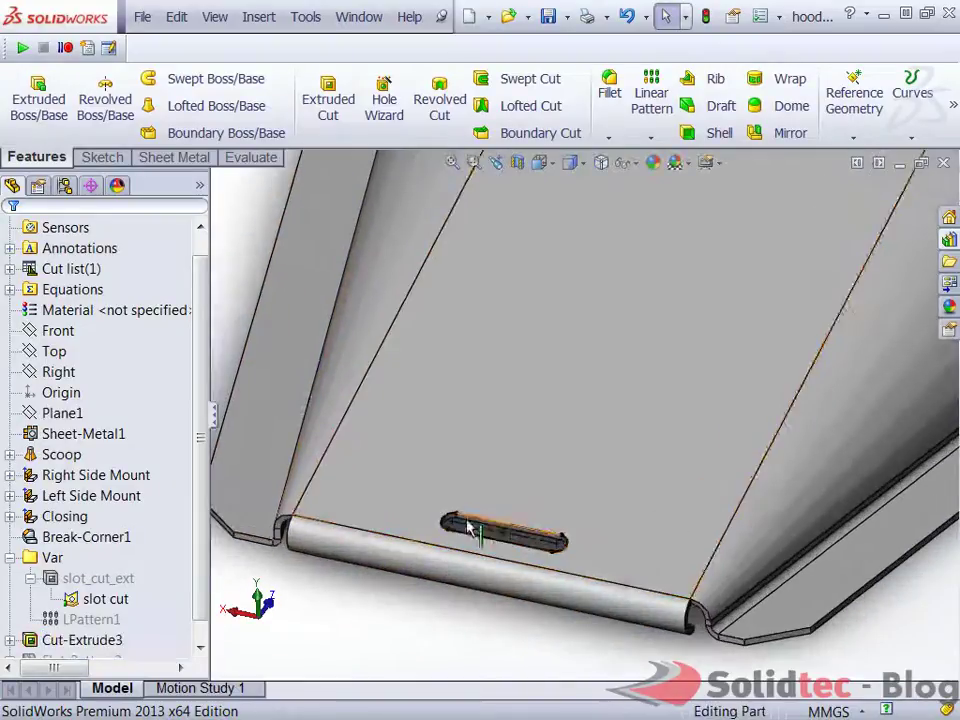
# - Linear-pattern Cut-Extrude3 along the scoop's side edge: 8 instances, 10 mm apart
pyautogui.scroll(3, 620, 543)
pyautogui.click(630, 347)
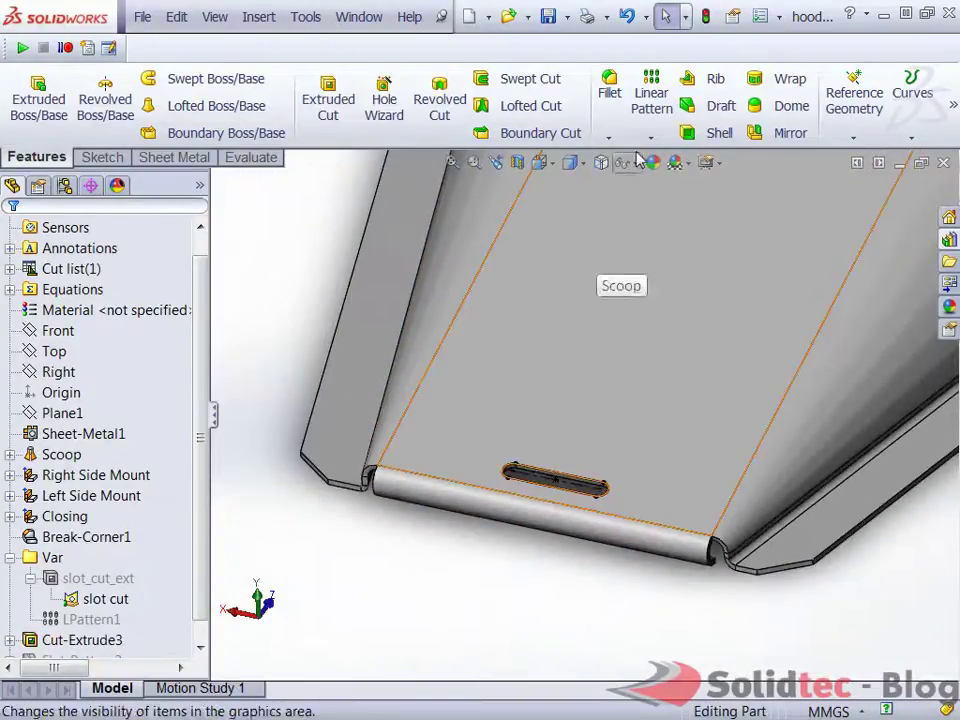
pyautogui.click(652, 115)
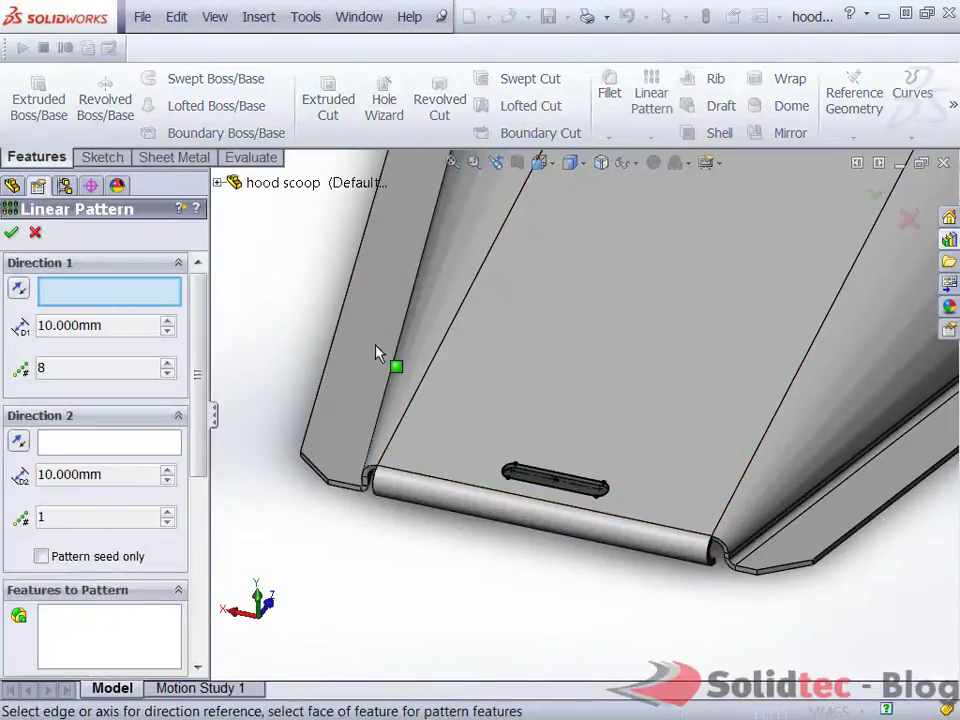
pyautogui.click(422, 387)
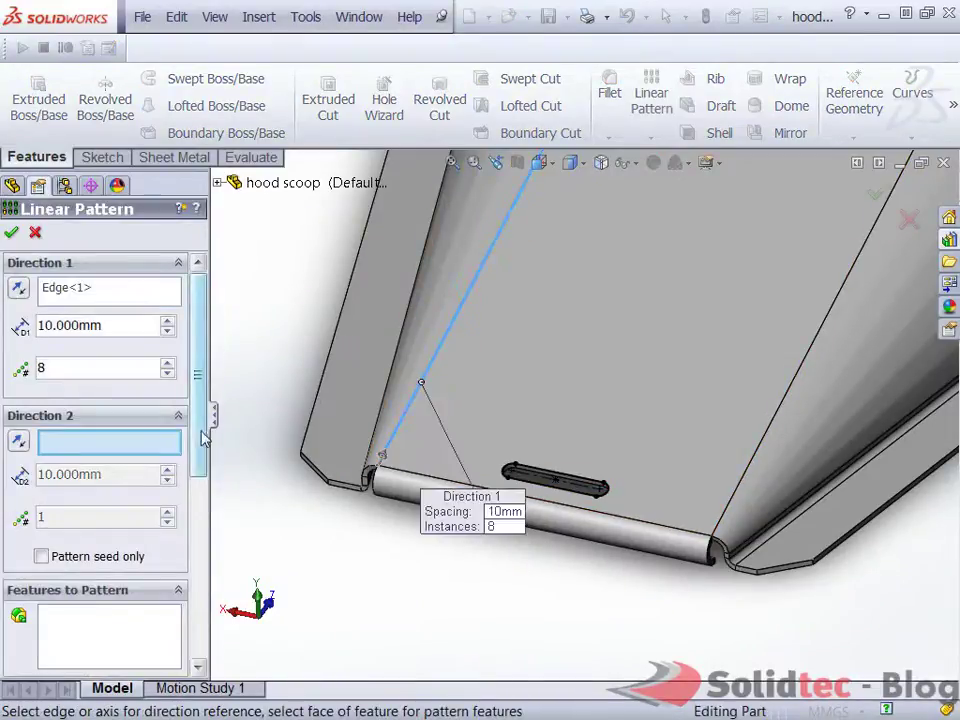
pyautogui.scroll(-6, 182, 589)
pyautogui.scroll(2, 186, 557)
pyautogui.click(87, 385)
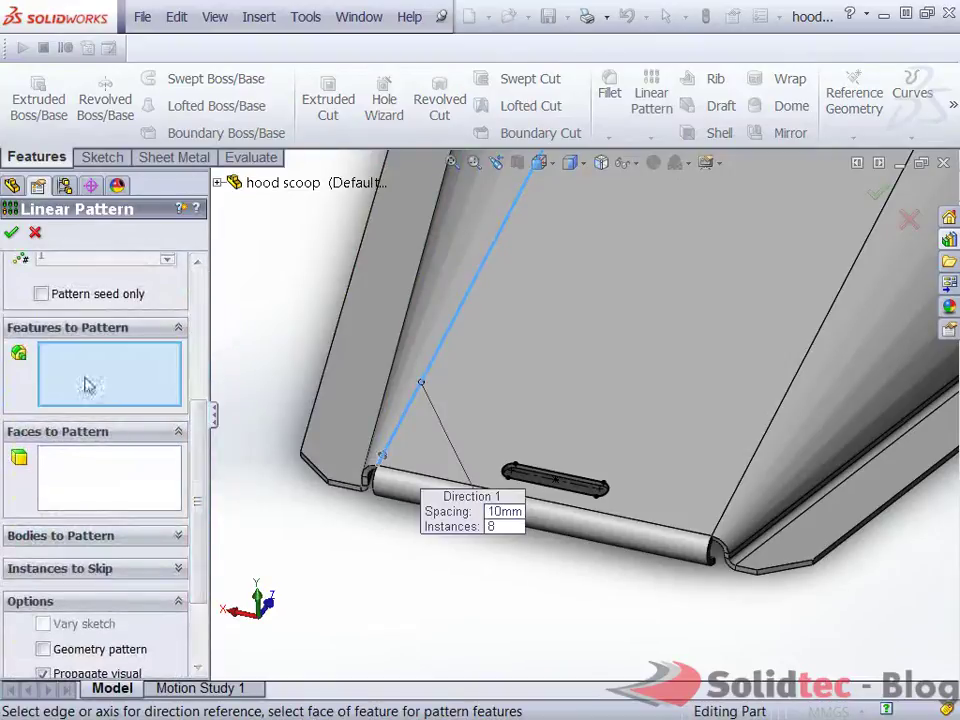
pyautogui.click(217, 183)
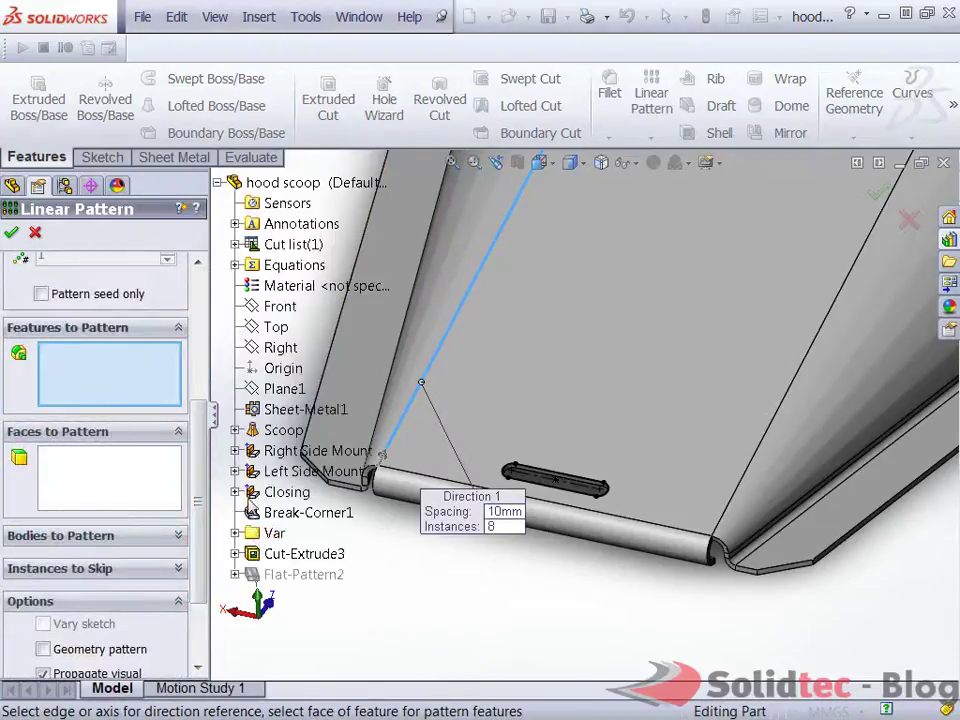
pyautogui.click(262, 560)
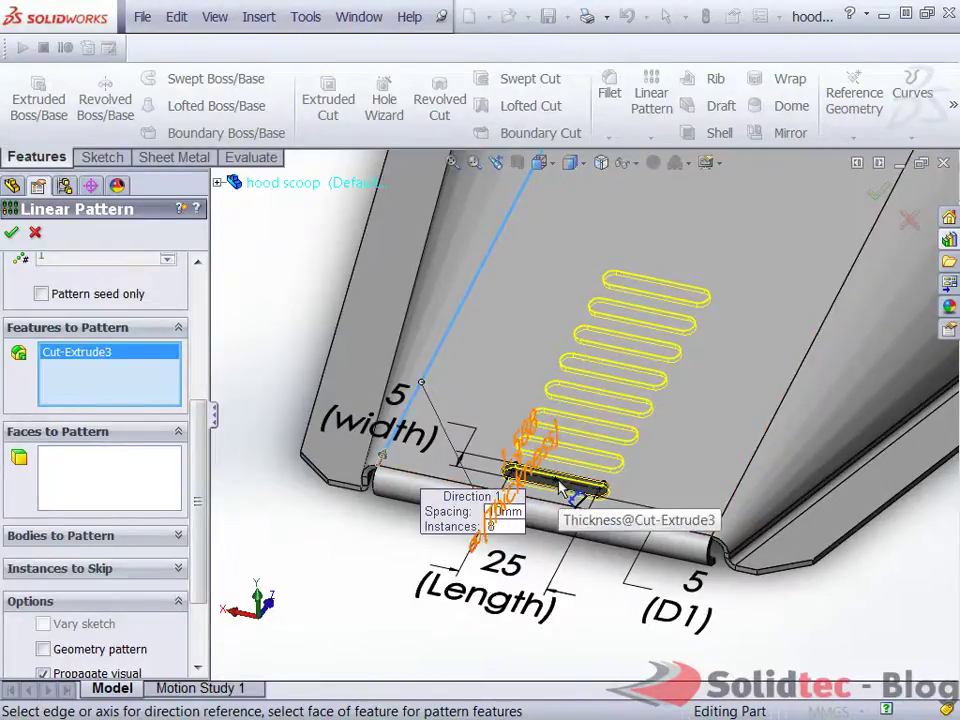
pyautogui.scroll(-3, 199, 536)
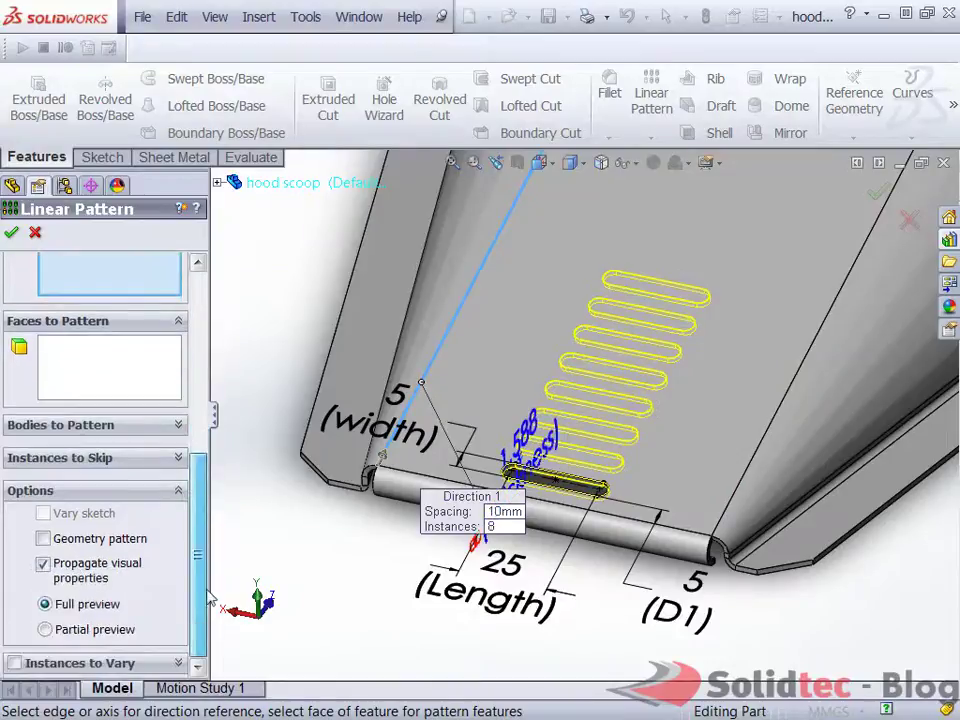
# - Enable Instances to Vary with a 4 mm Direction 1 spacing increment and check the preview
pyautogui.click(552, 495)
pyautogui.click(14, 663)
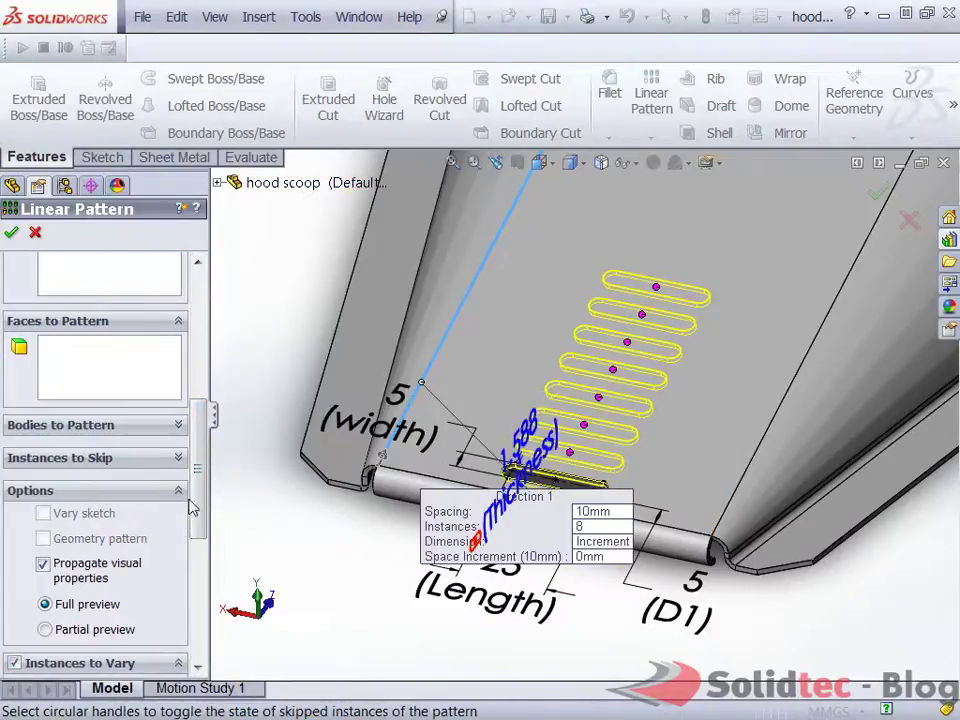
pyautogui.moveTo(199, 483); pyautogui.dragTo(203, 602)
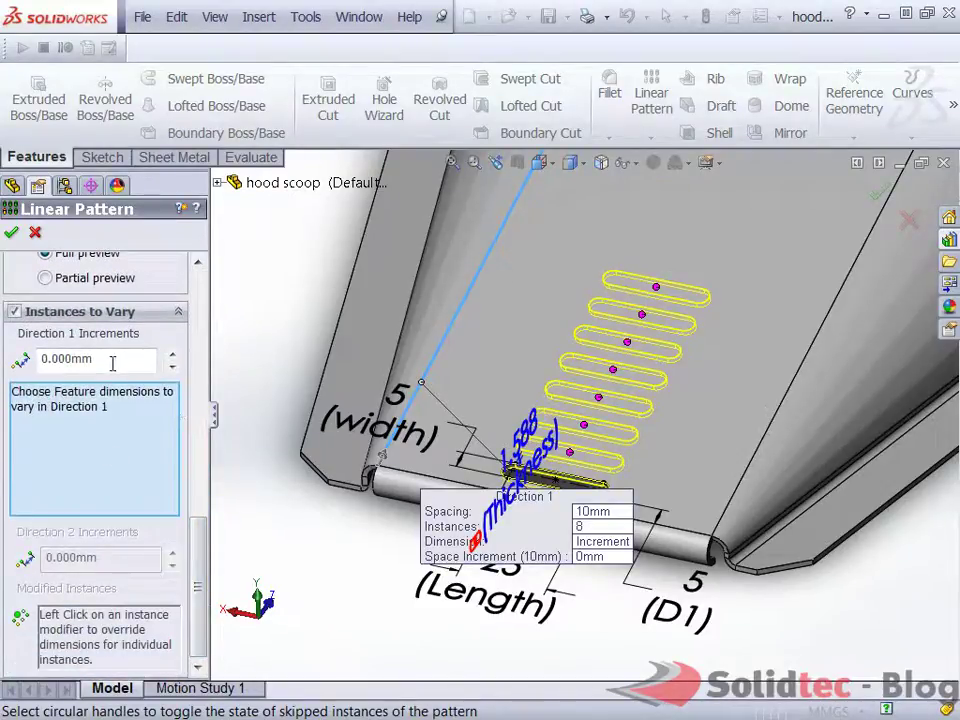
pyautogui.moveTo(113, 363); pyautogui.dragTo(45, 352)
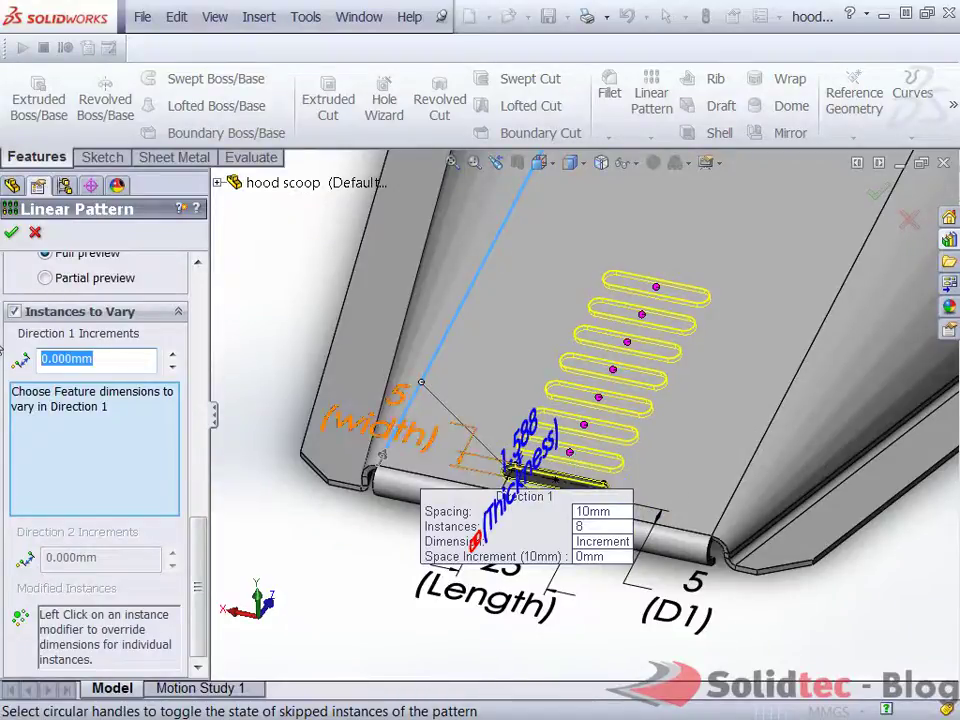
pyautogui.write('4')
pyautogui.press('Return')
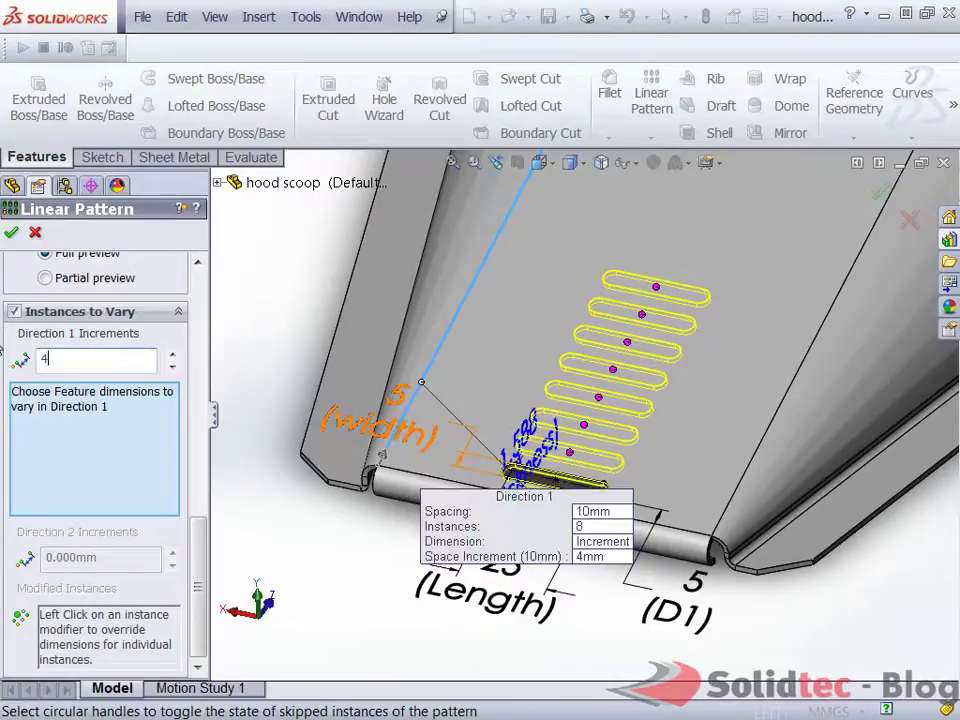
pyautogui.moveTo(778, 266); pyautogui.dragTo(754, 579, button='middle')
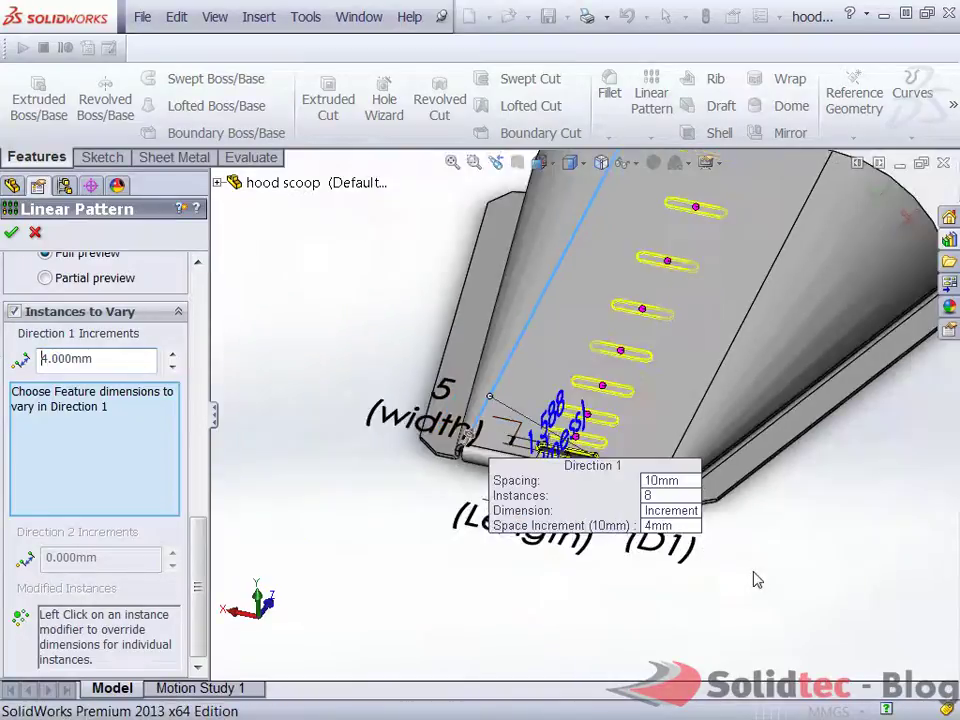
pyautogui.moveTo(703, 223); pyautogui.dragTo(730, 216, button='middle')
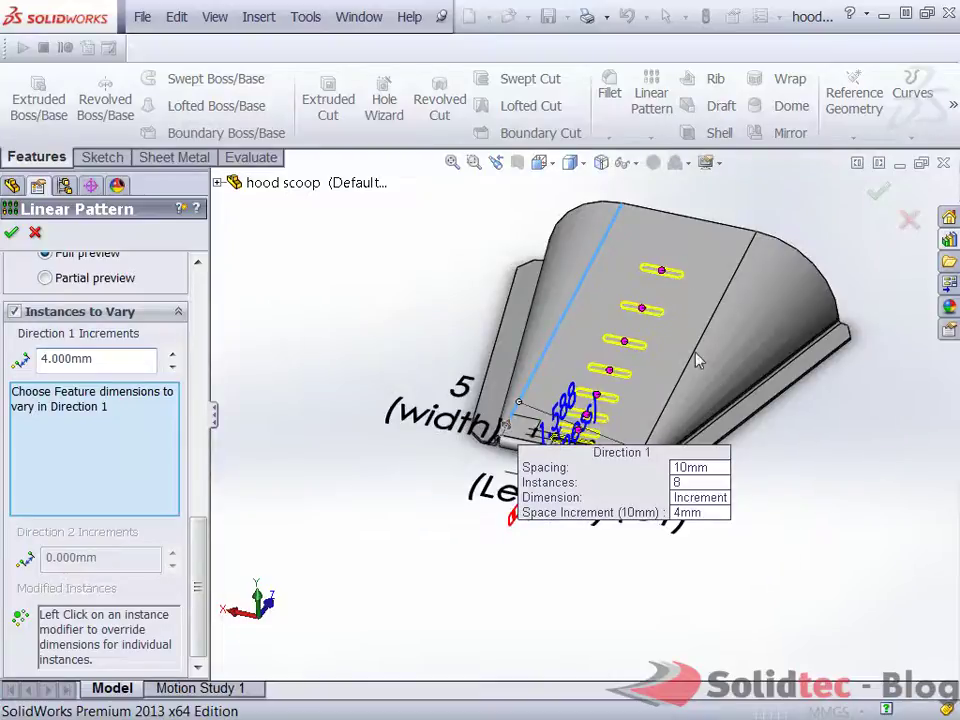
pyautogui.moveTo(697, 280); pyautogui.dragTo(677, 294, button='middle')
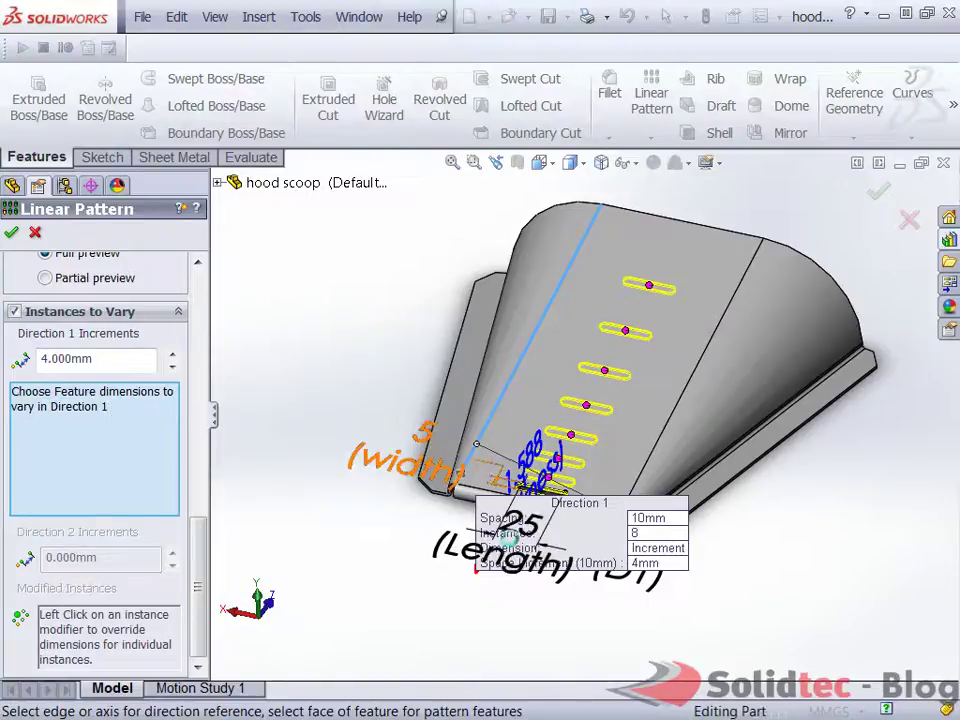
# - Add slot width and length to Instances to Vary with 2 mm and 4 mm increments
pyautogui.click(398, 458)
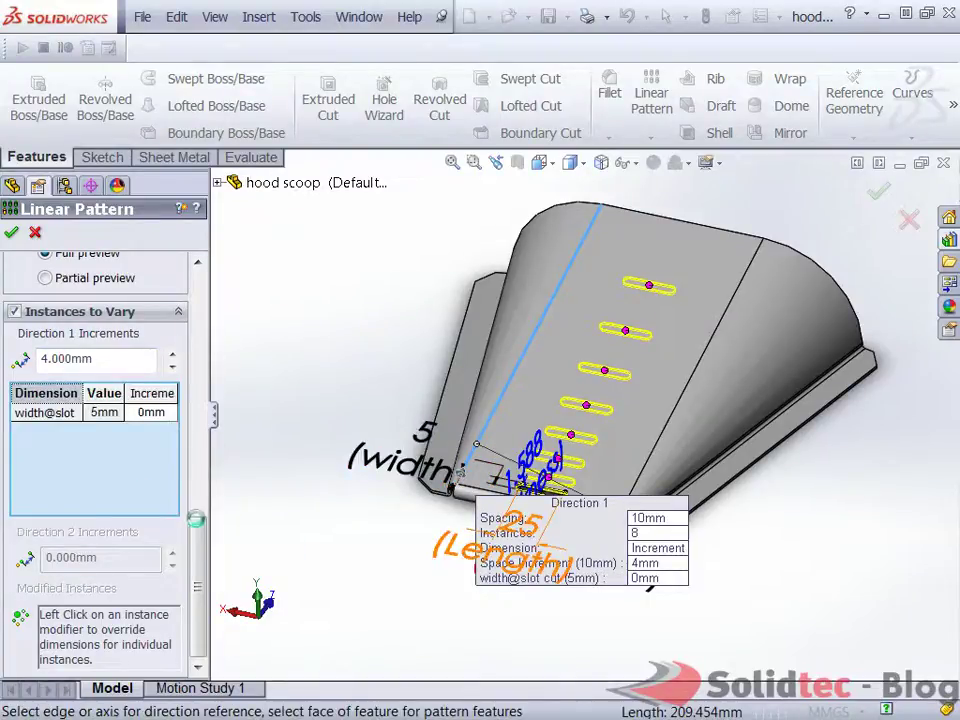
pyautogui.click(445, 556)
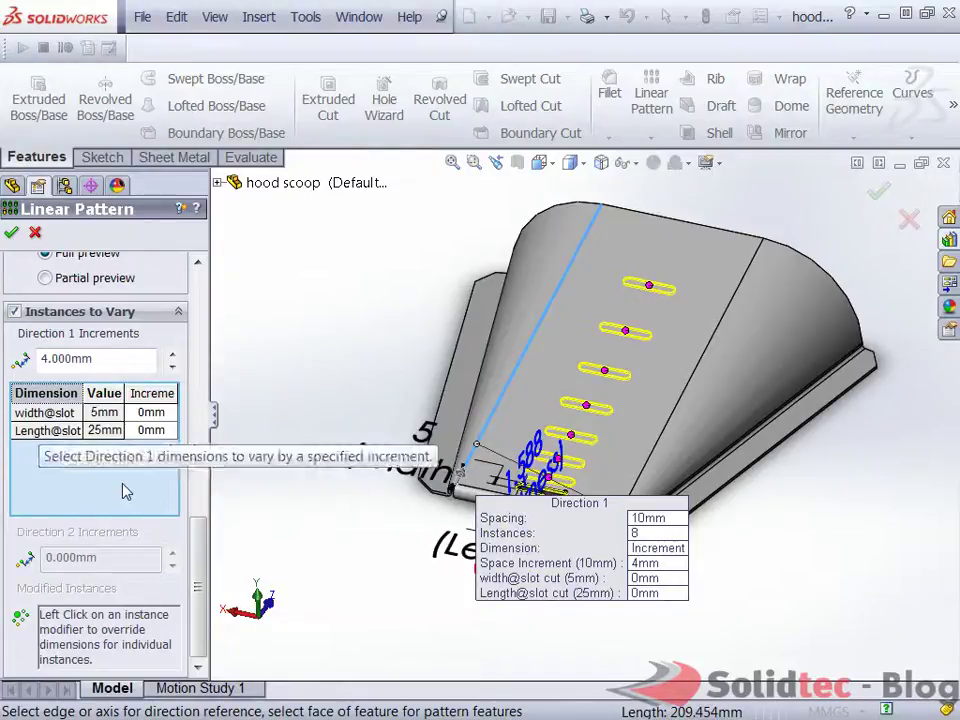
pyautogui.click(151, 414)
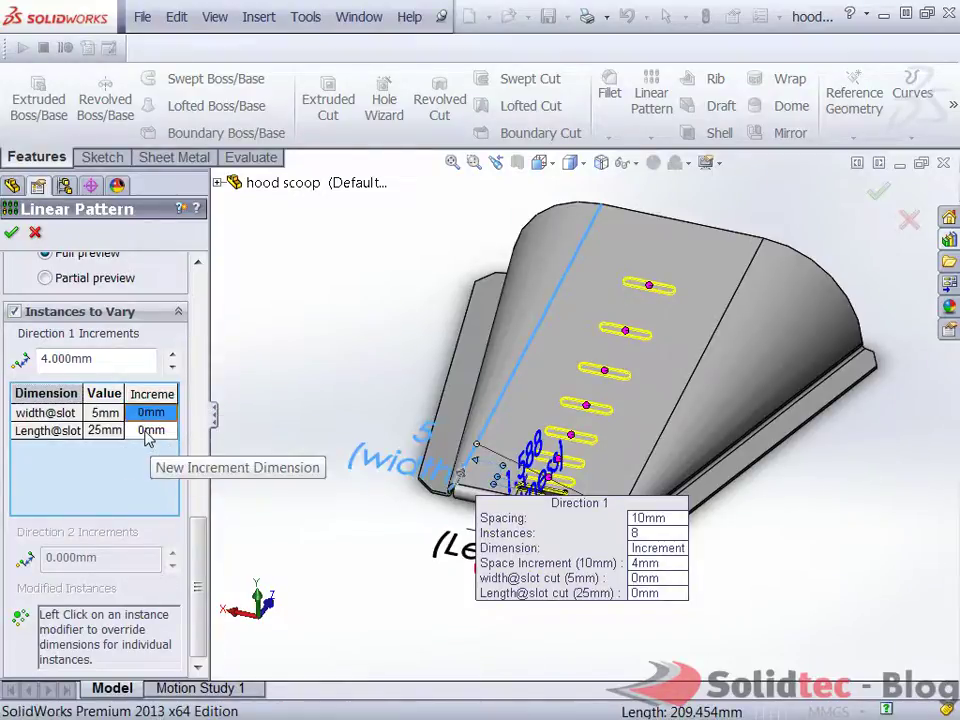
pyautogui.click(147, 414)
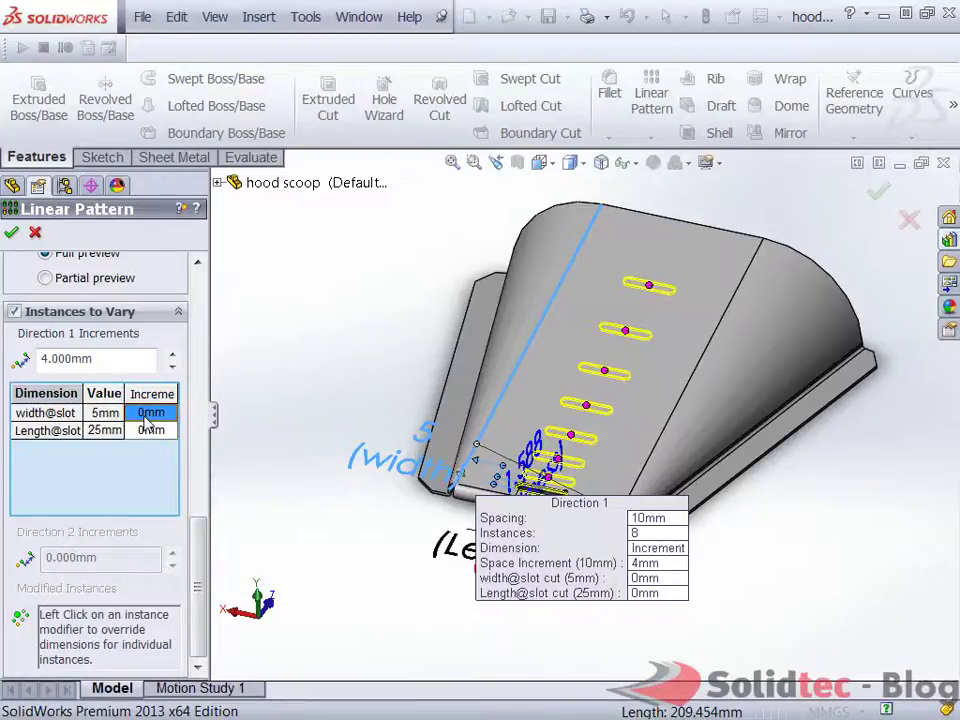
pyautogui.write('2')
pyautogui.press('Return')
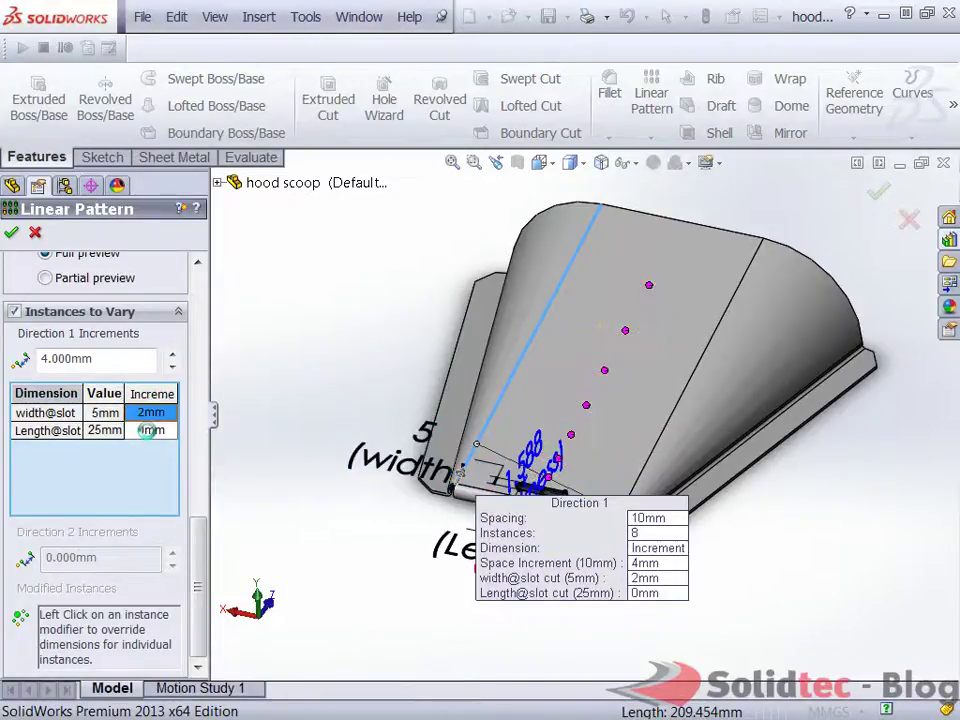
pyautogui.click(151, 430)
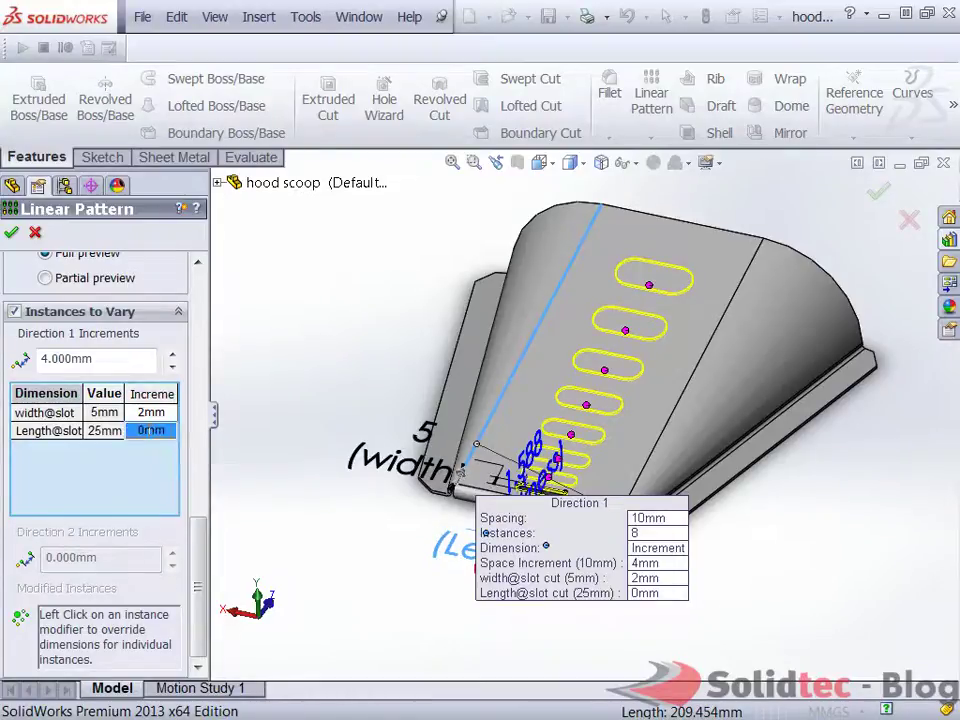
pyautogui.write('4')
pyautogui.press('Return')
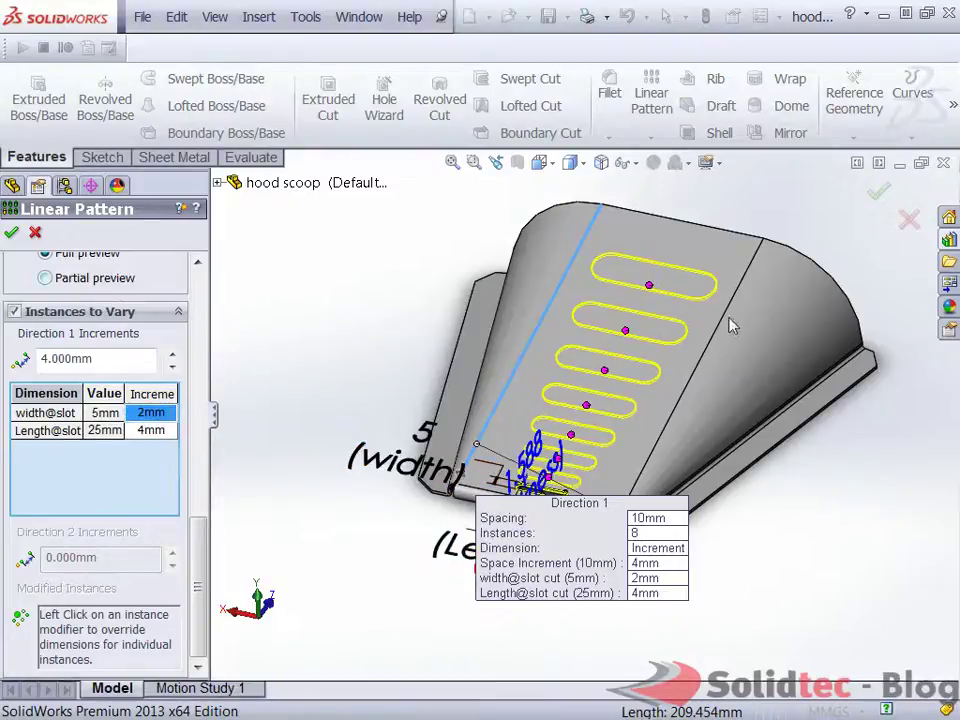
pyautogui.moveTo(731, 325); pyautogui.dragTo(707, 357, button='middle')
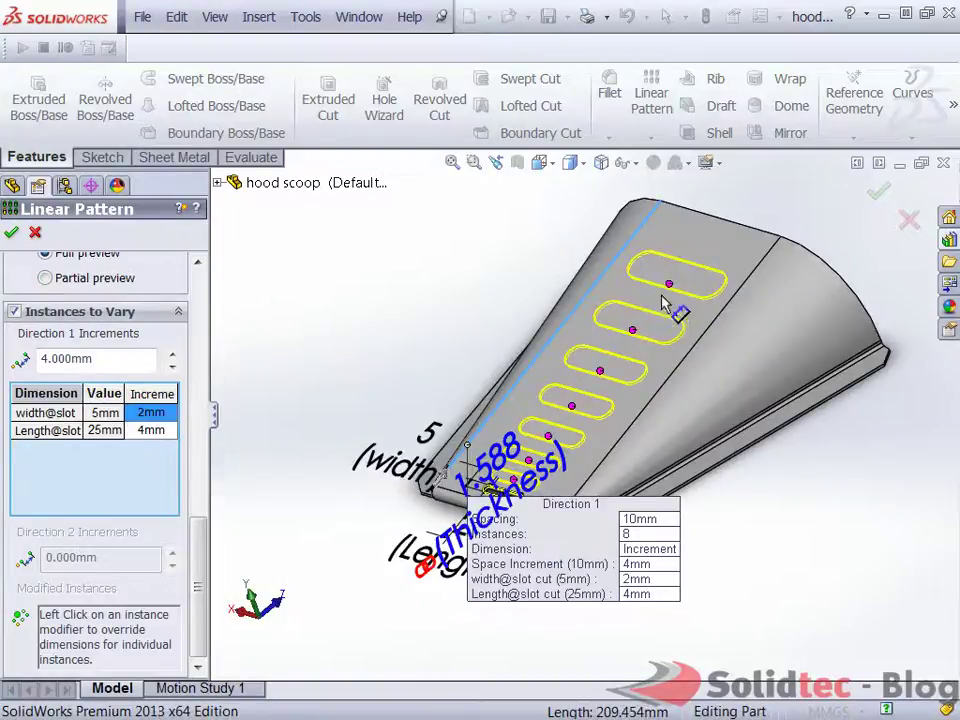
# - Override pattern instance (6,1) to a 10 mm slot width
pyautogui.click(600, 375)
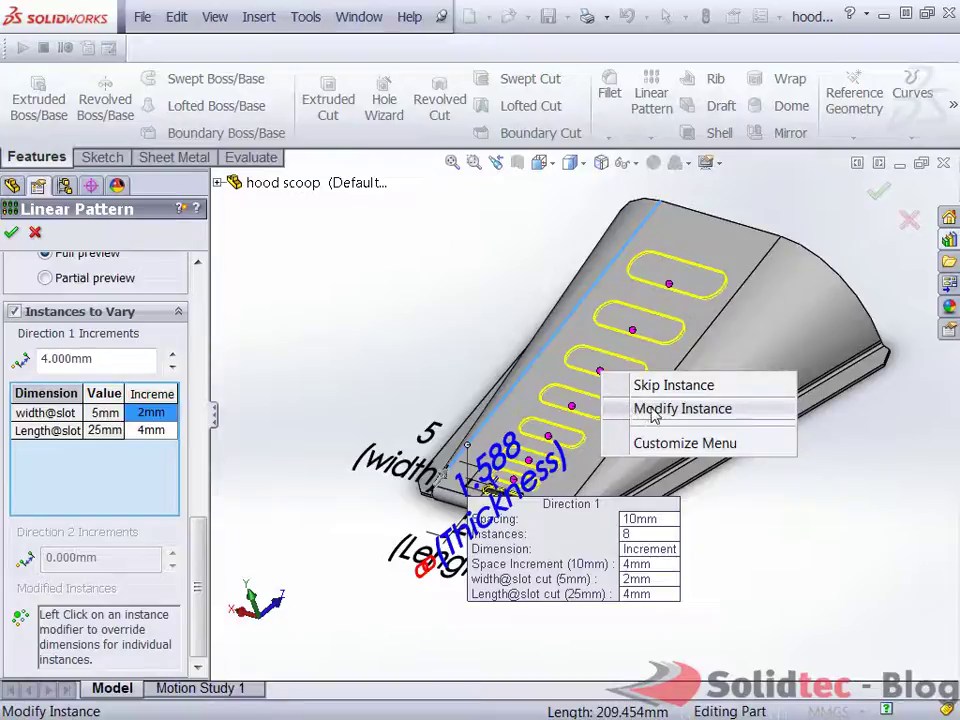
pyautogui.click(651, 411)
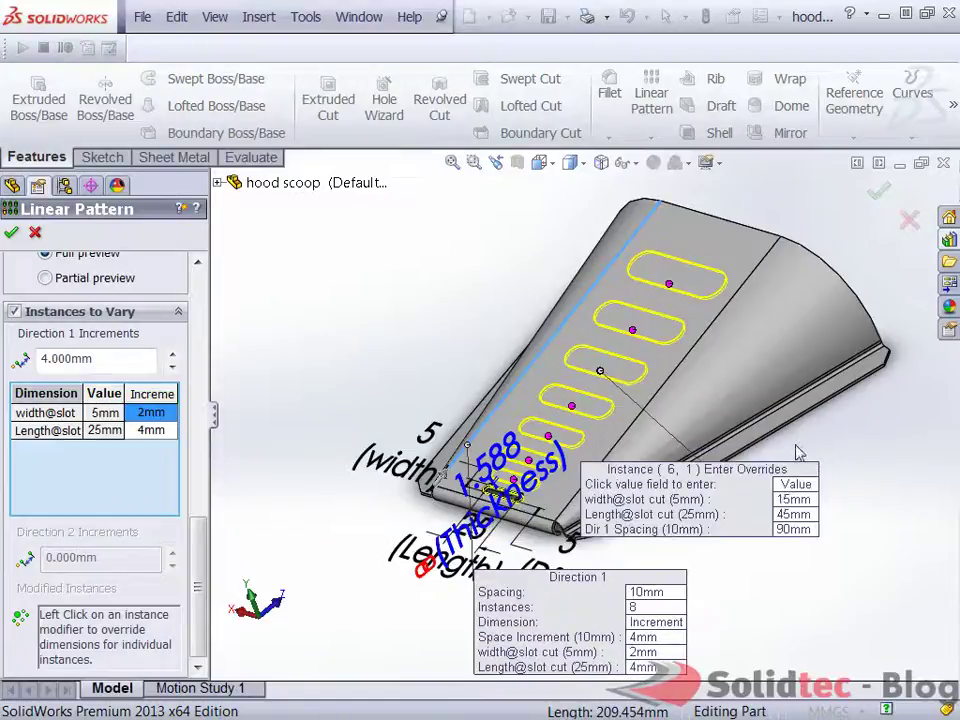
pyautogui.click(787, 497)
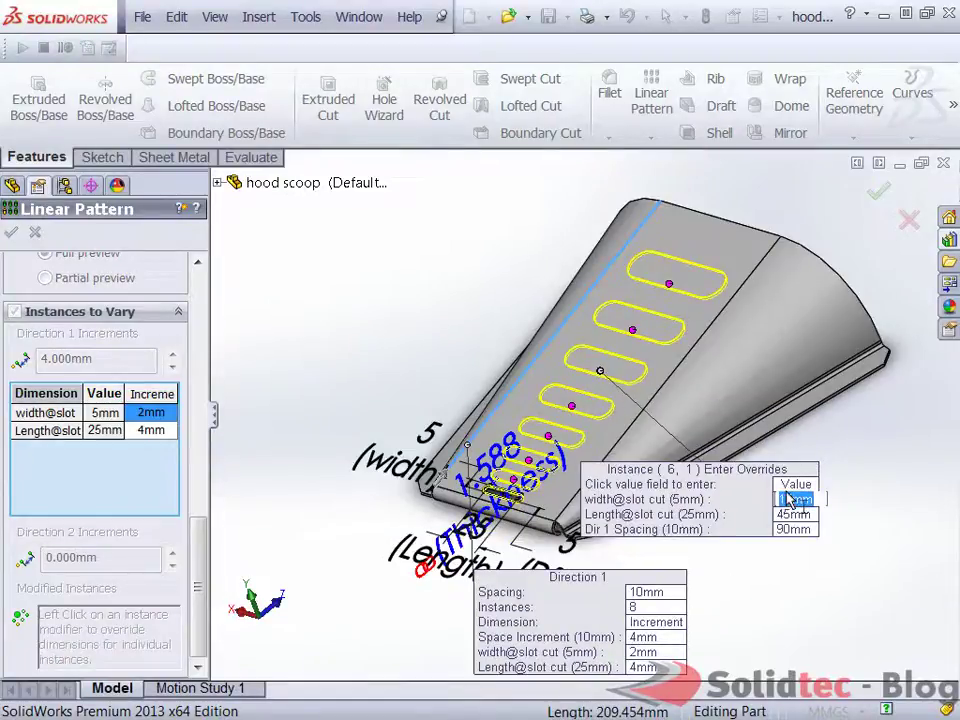
pyautogui.write('10')
pyautogui.press('Return')
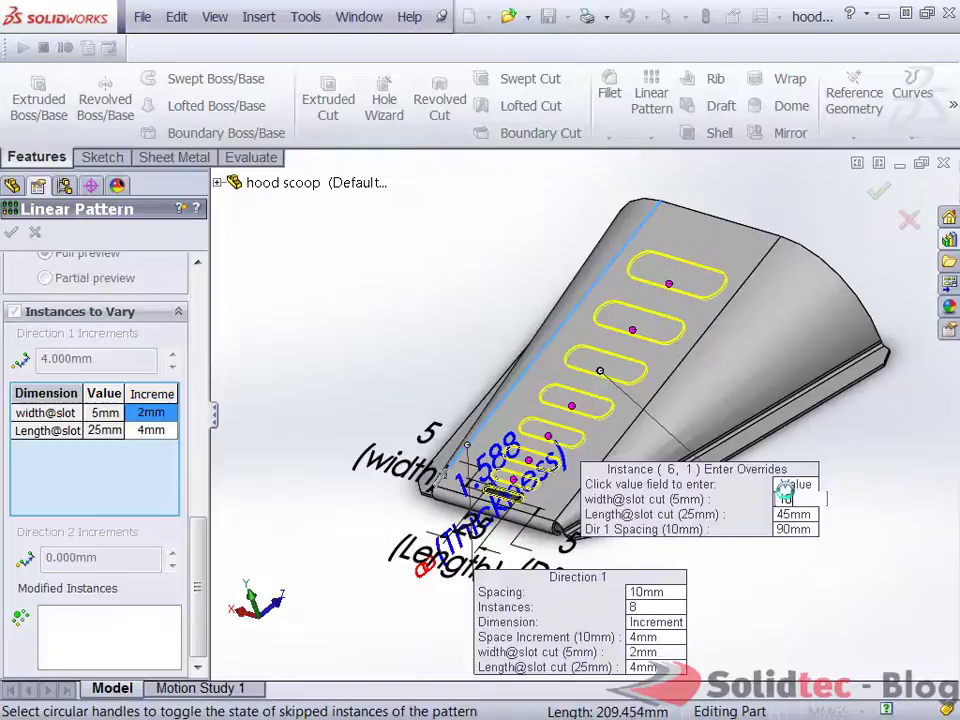
# - Edit modified instance (6,1) to give it a 25 mm slot length
pyautogui.rightClick(603, 377)
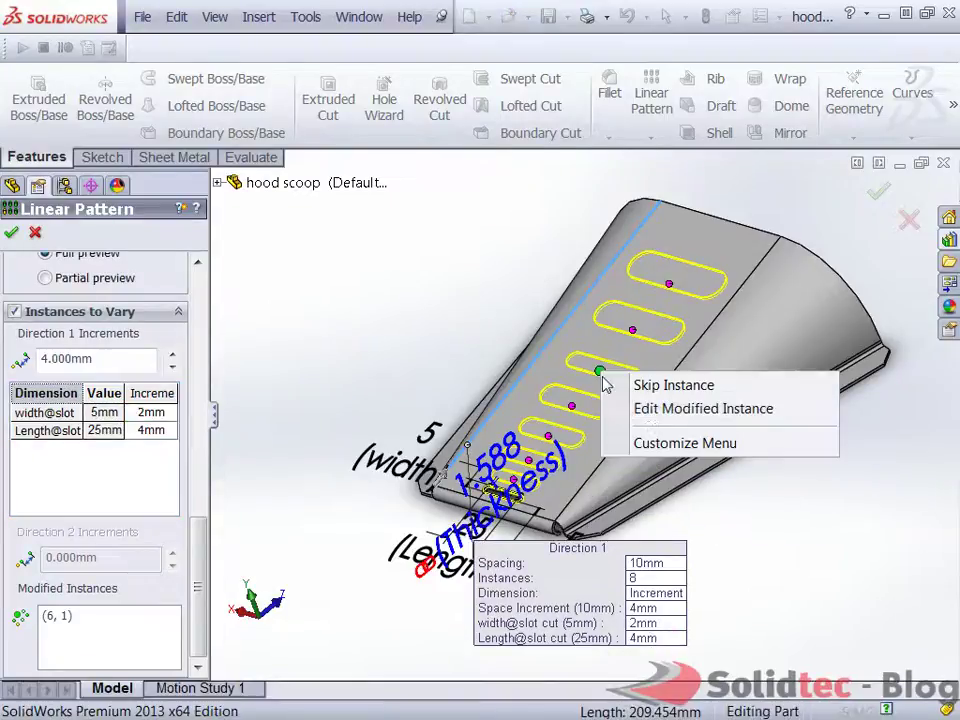
pyautogui.click(660, 410)
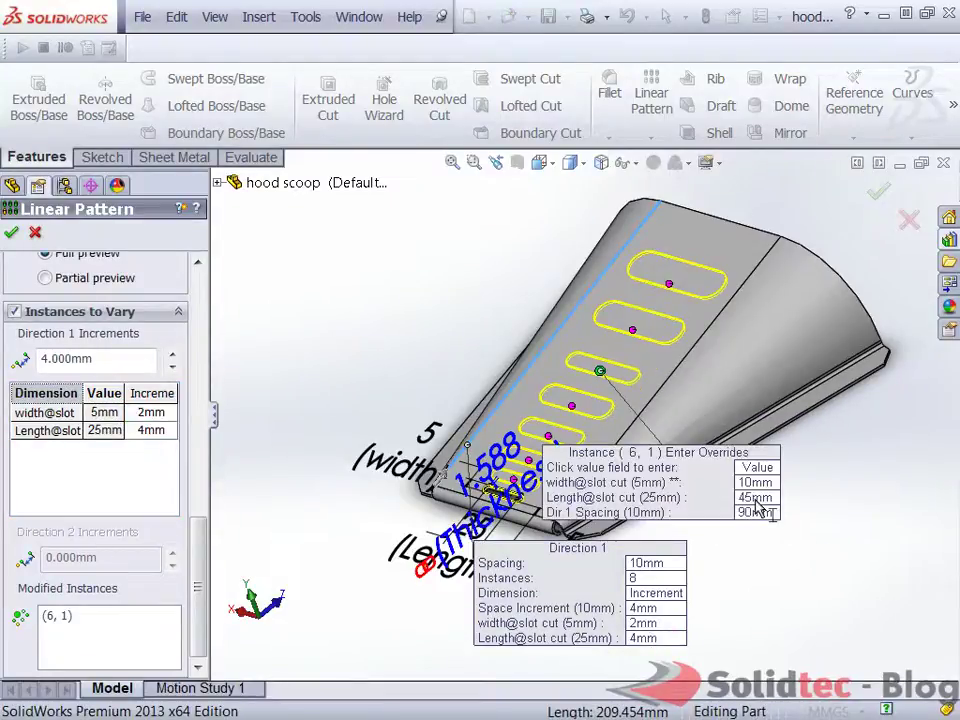
pyautogui.click(790, 529)
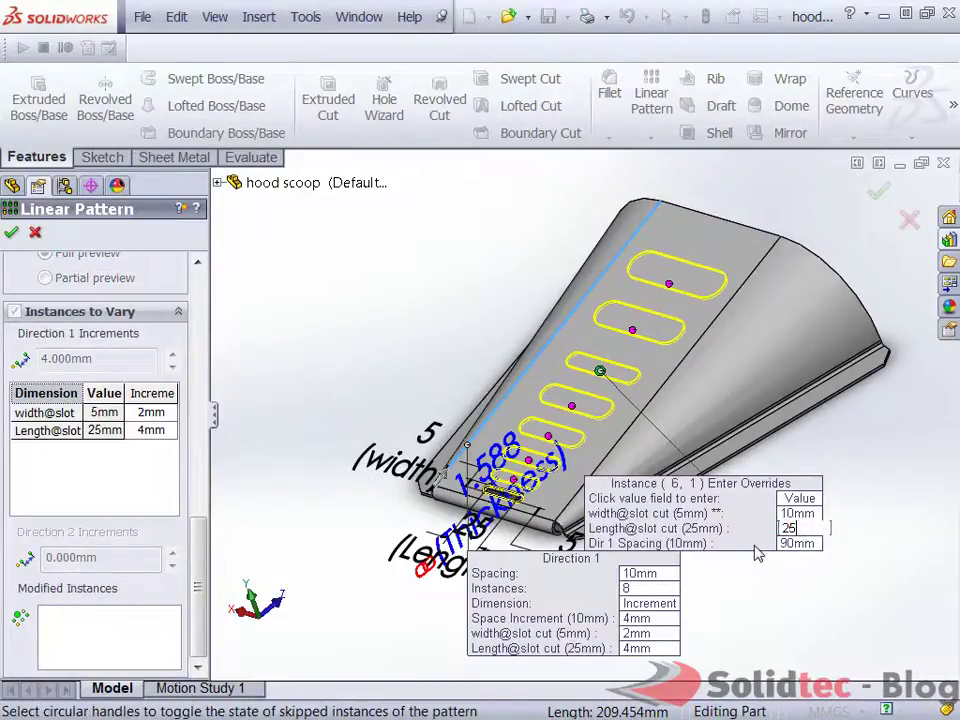
pyautogui.press('Return')
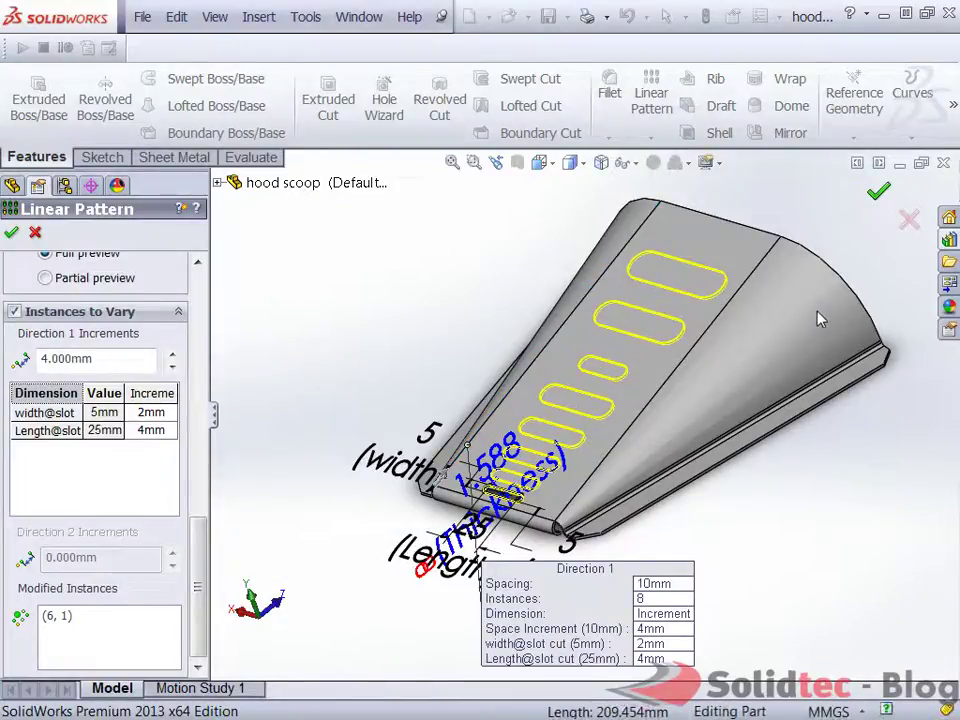
# - Accept the varying linear pattern and inspect the eight cut slots from several angles
pyautogui.press('Return')
pyautogui.scroll(-5, 484, 300)
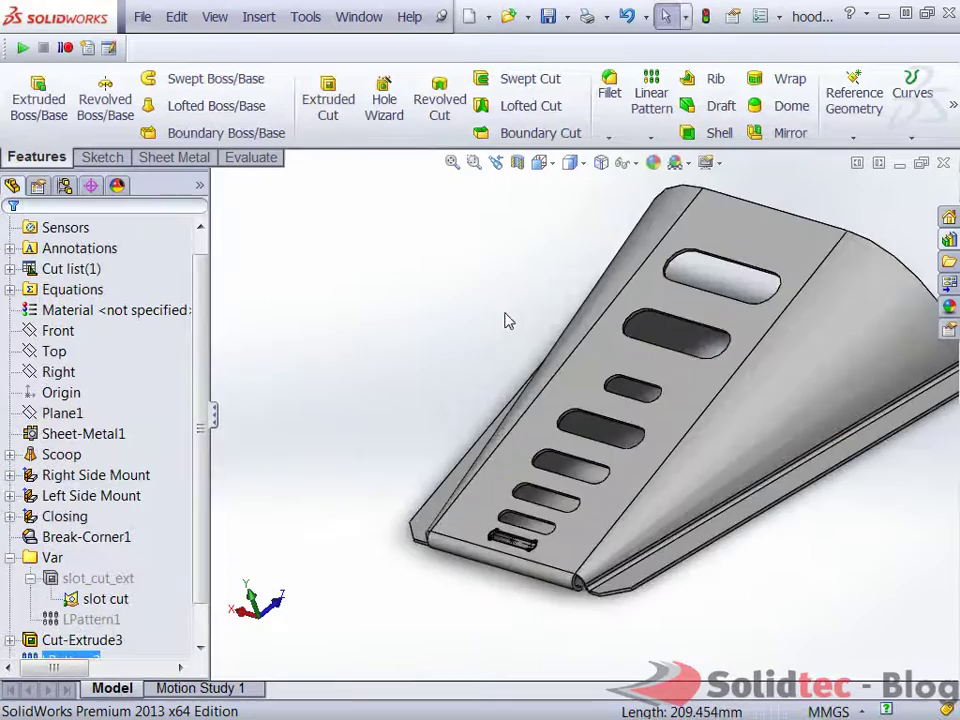
pyautogui.moveTo(516, 345); pyautogui.dragTo(356, 360, button='middle')
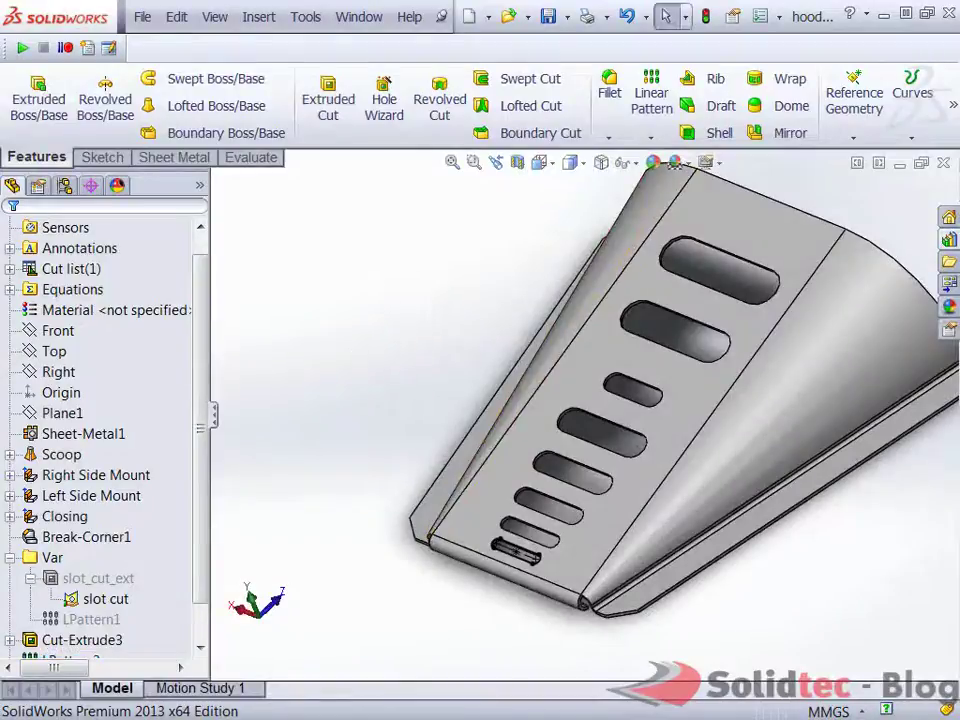
pyautogui.moveTo(600, 400); pyautogui.dragTo(843, 558, button='middle')
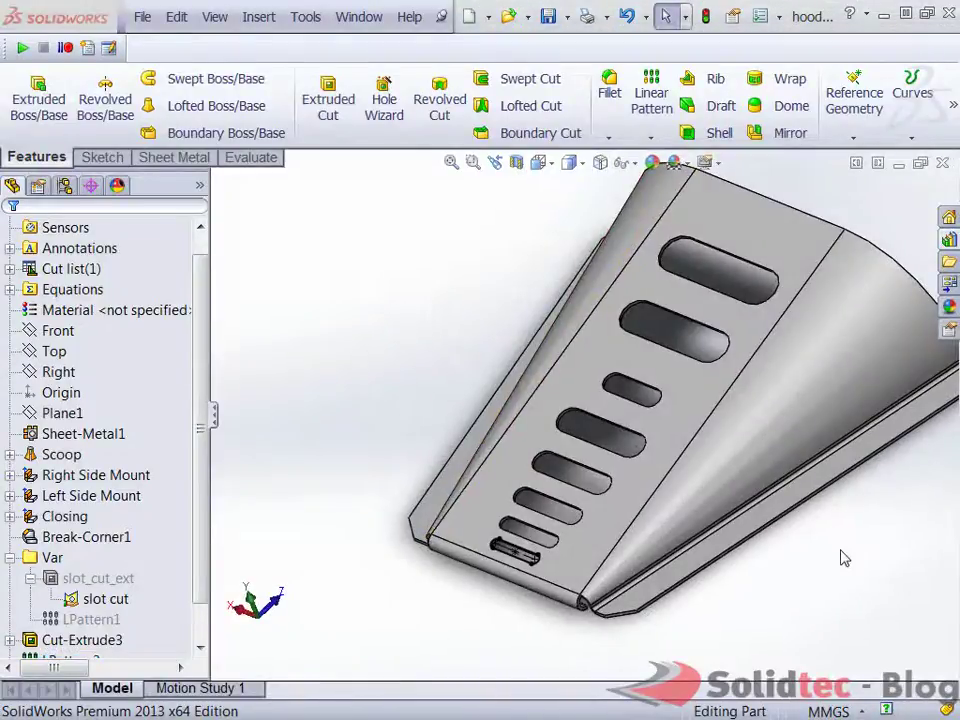
# - Flatten the slotted hood from the Sheet Metal tools and zoom to fit the flat sheet
pyautogui.click(163, 160)
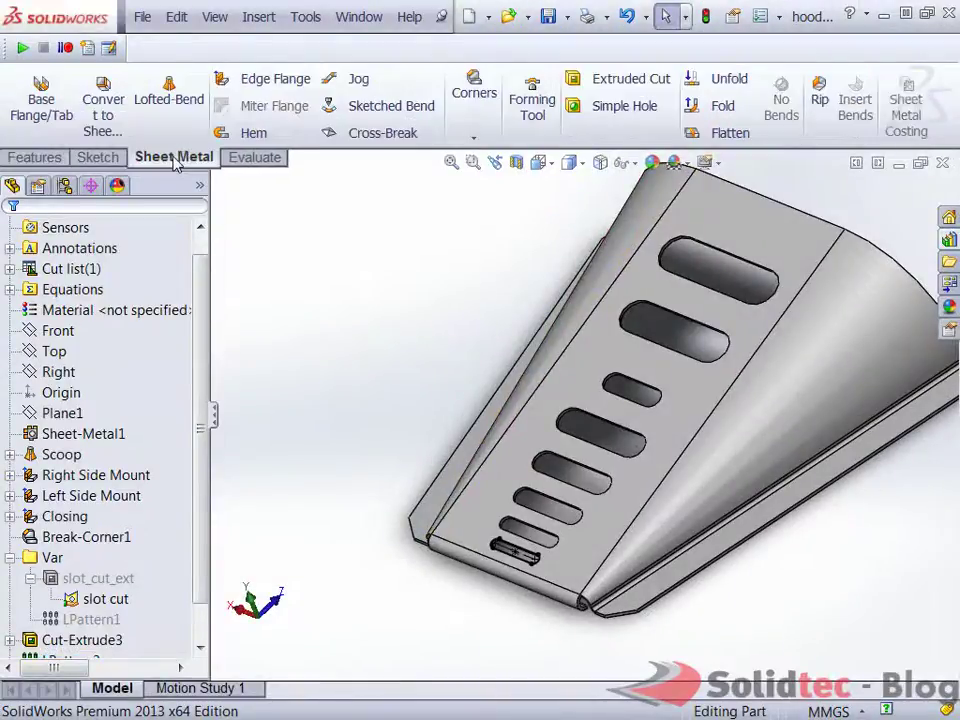
pyautogui.click(718, 138)
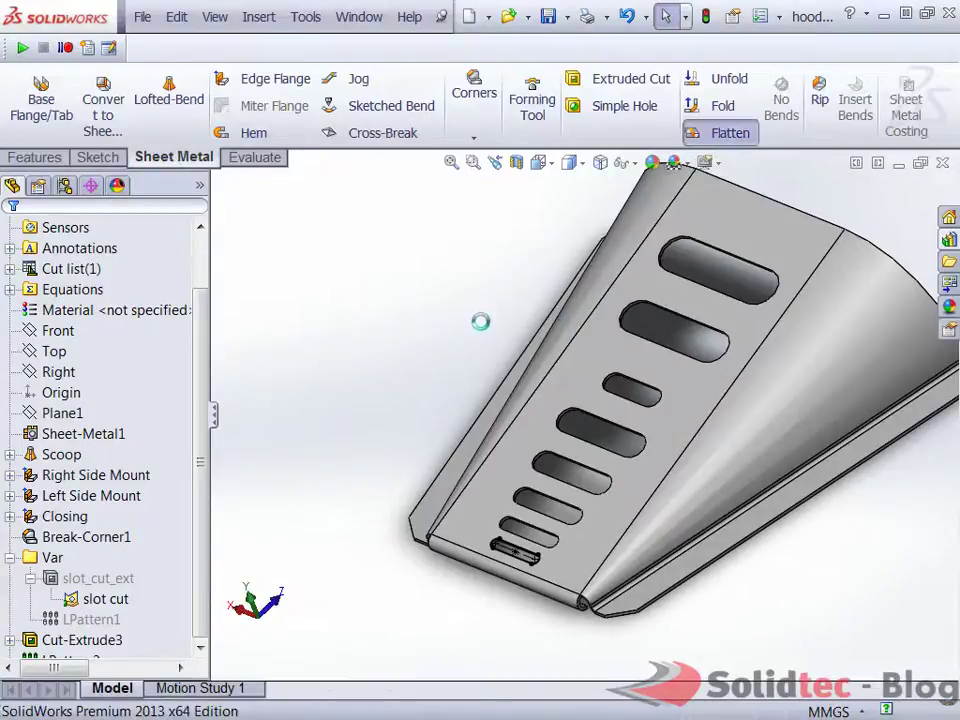
pyautogui.press('f')
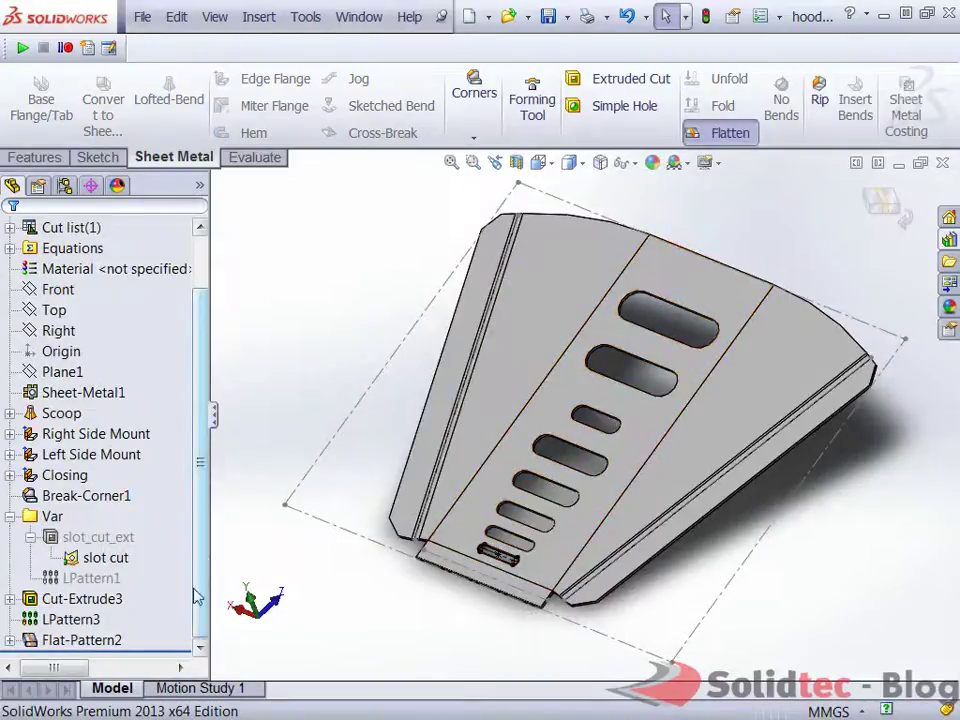
pyautogui.rightClick(88, 640)
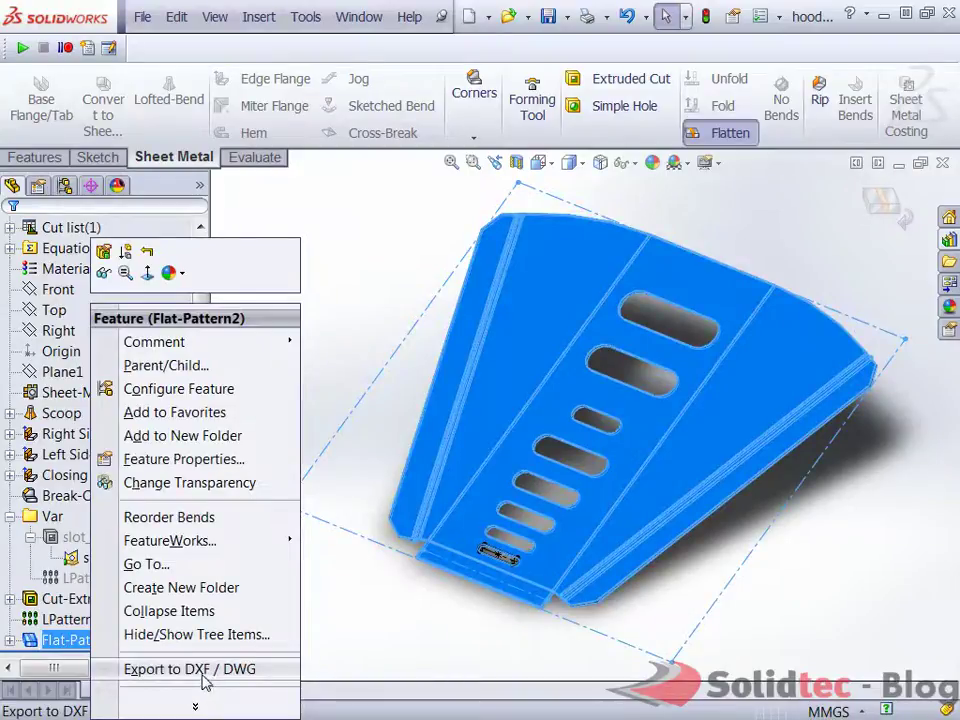
pyautogui.click(425, 596)
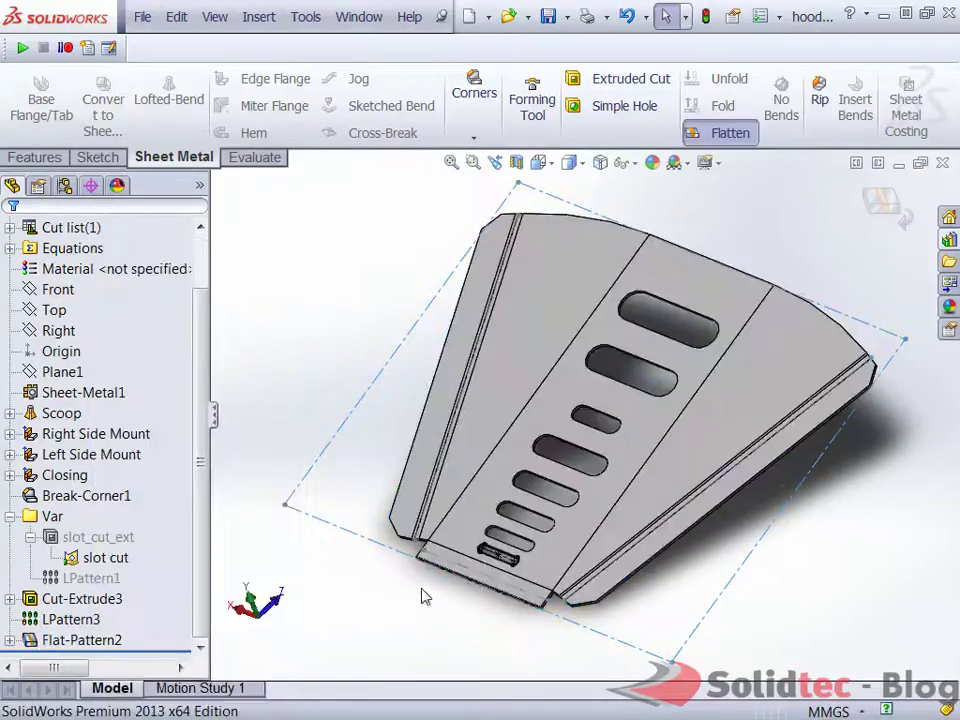